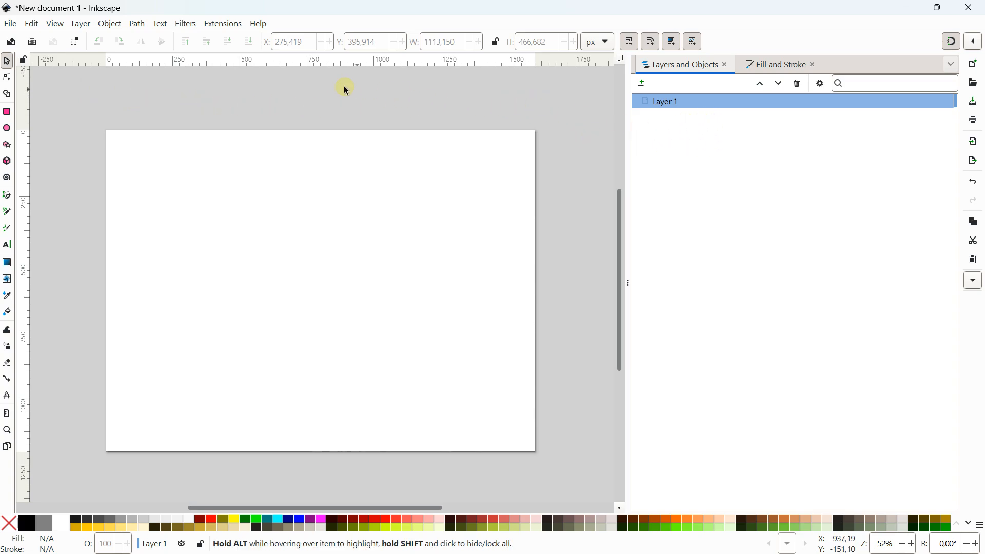
pyautogui.click(111, 24)
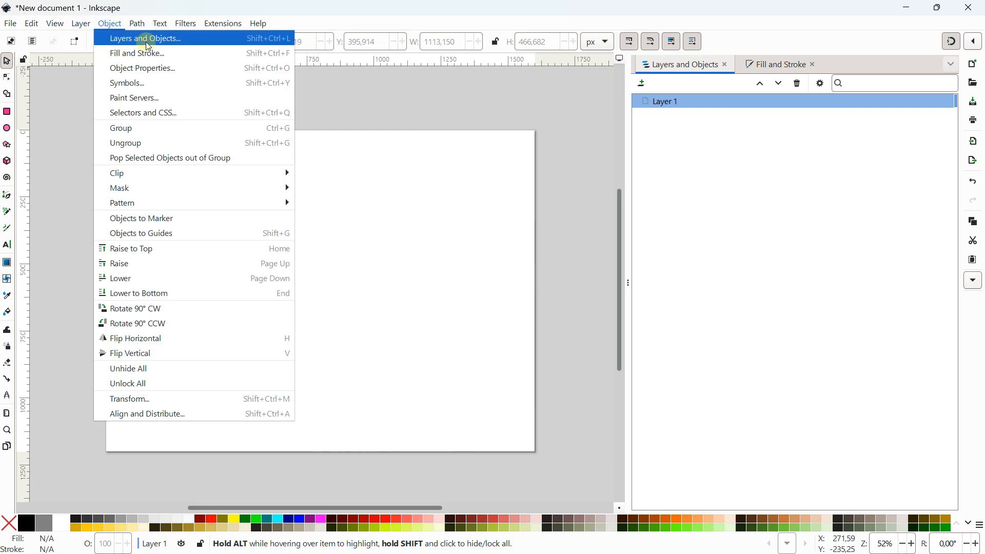
pyautogui.click(513, 89)
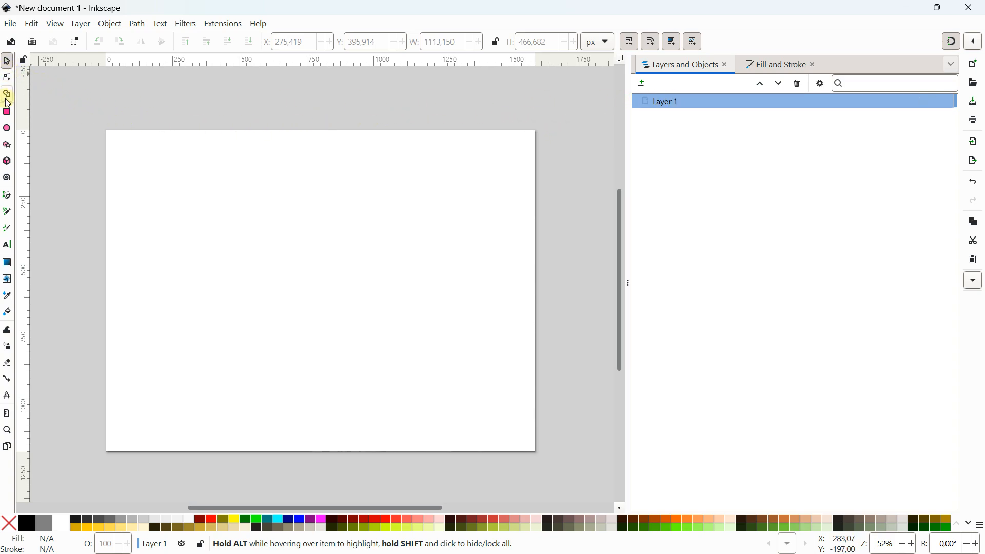
# - Draw a 1600 × 1200 px rectangle snapped to the page corners so that it covers the whole page
pyautogui.click(7, 111)
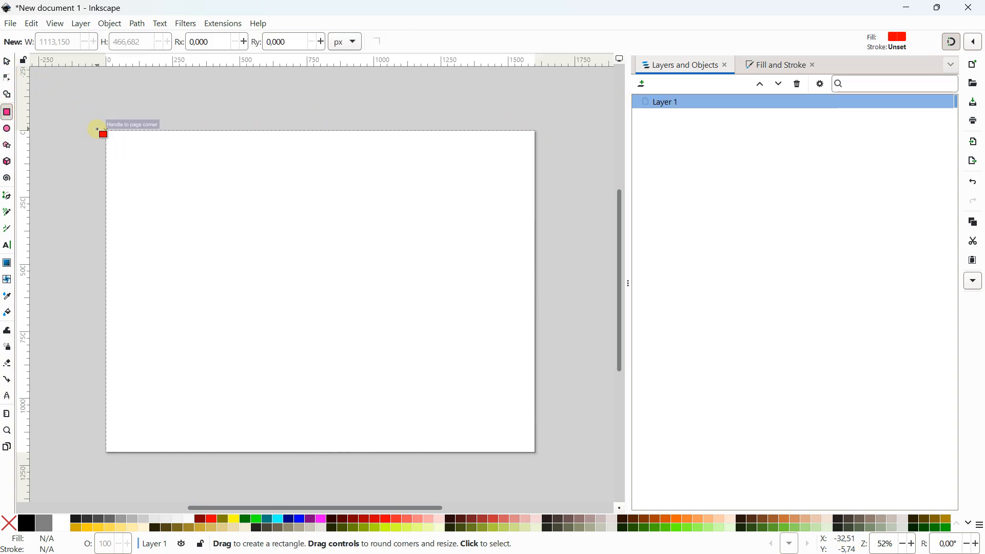
pyautogui.click(953, 41)
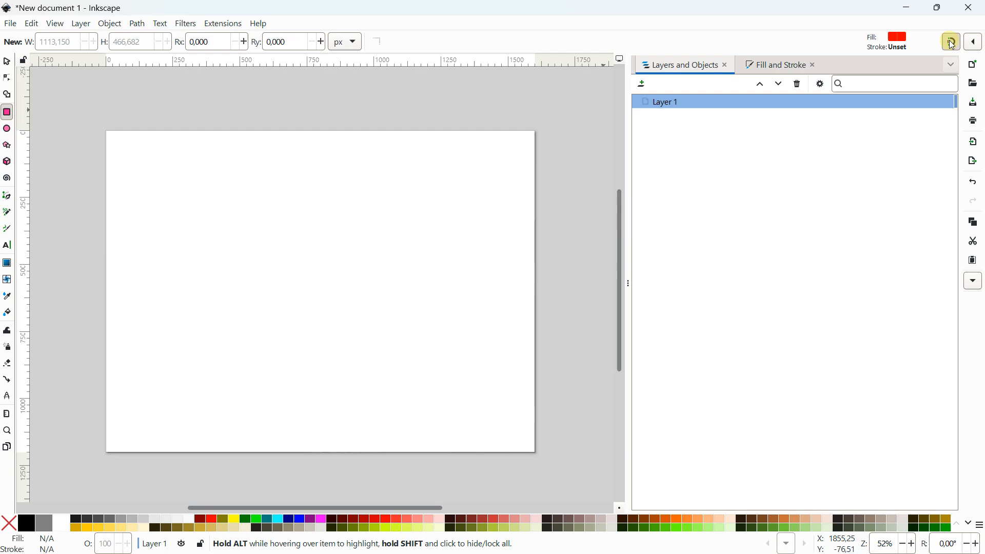
pyautogui.click(103, 132)
pyautogui.moveTo(104, 132); pyautogui.dragTo(536, 453)
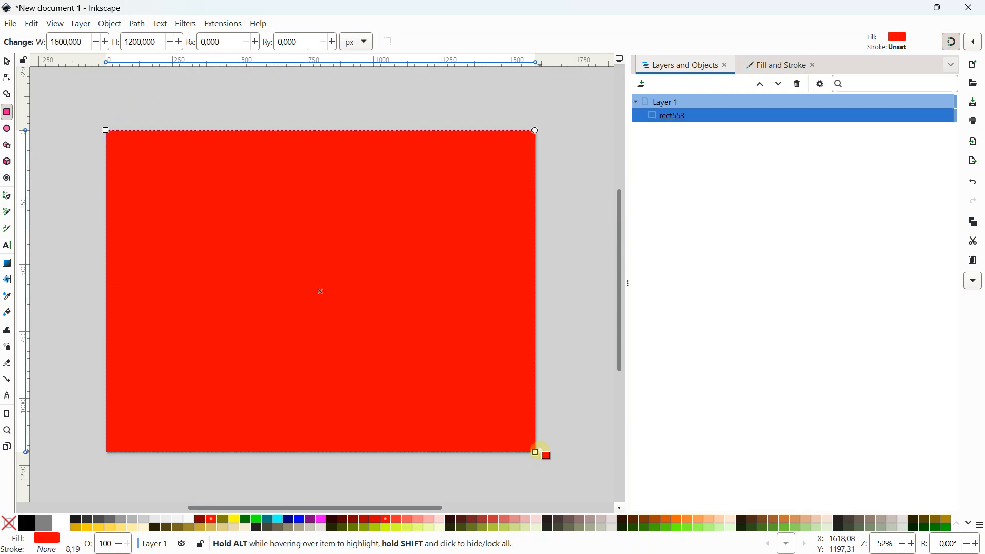
# - Change the page-sized rectangle's fill to light sky blue (91f4ffff) and deselect it
pyautogui.click(751, 71)
pyautogui.click(714, 272)
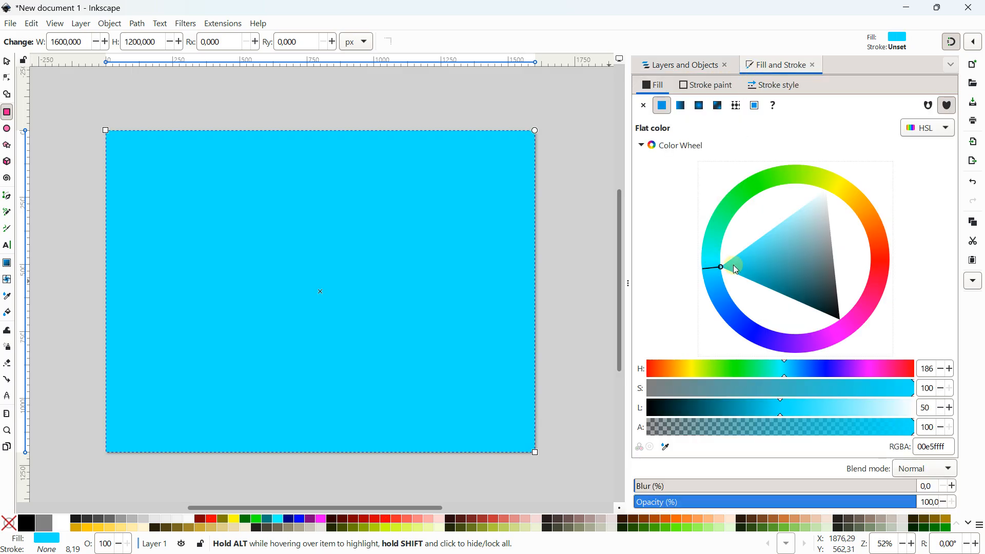
pyautogui.moveTo(737, 268)
pyautogui.mouseDown()
pyautogui.moveTo(741, 245)
pyautogui.moveTo(778, 202)
pyautogui.mouseUp()
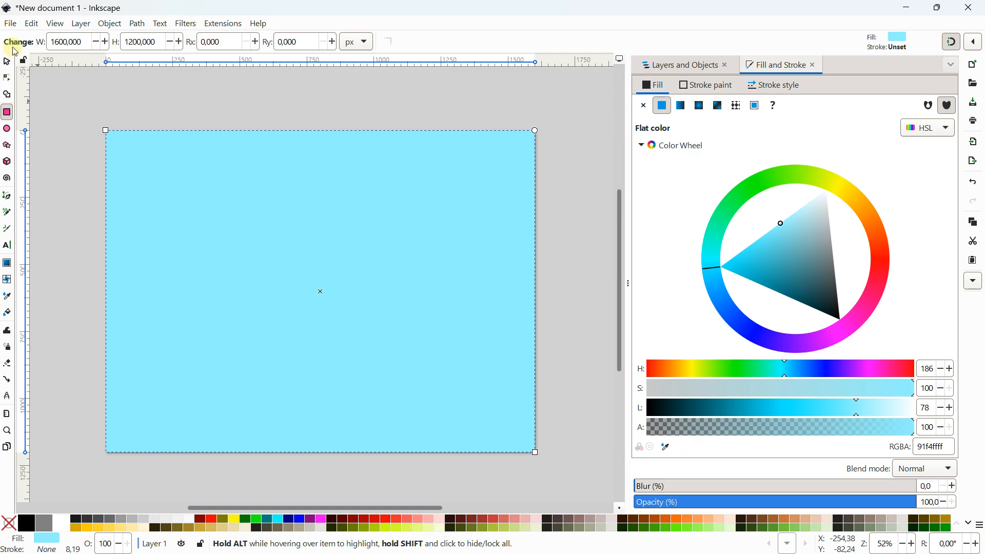
pyautogui.click(6, 61)
pyautogui.click(598, 99)
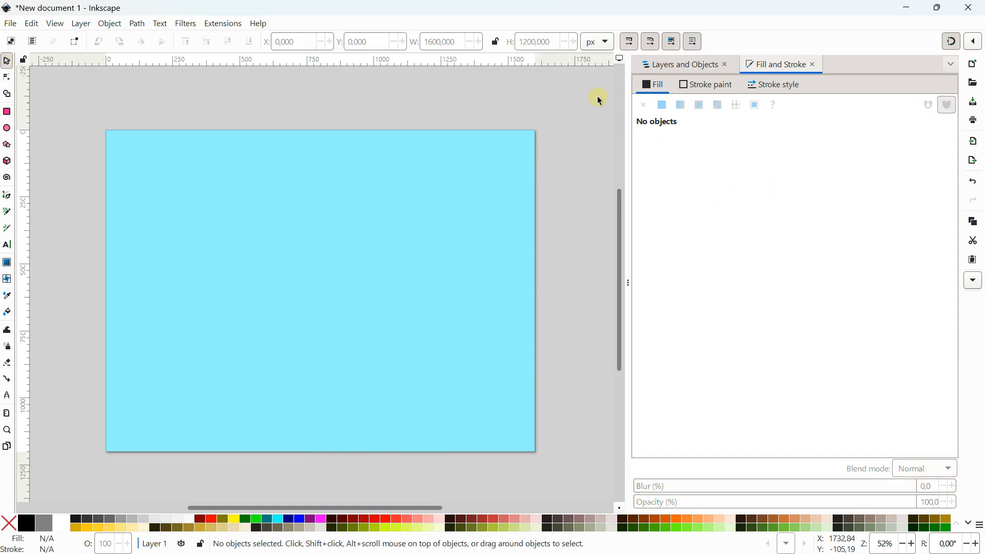
# - Rename Layer 1 as Sky
pyautogui.click(672, 65)
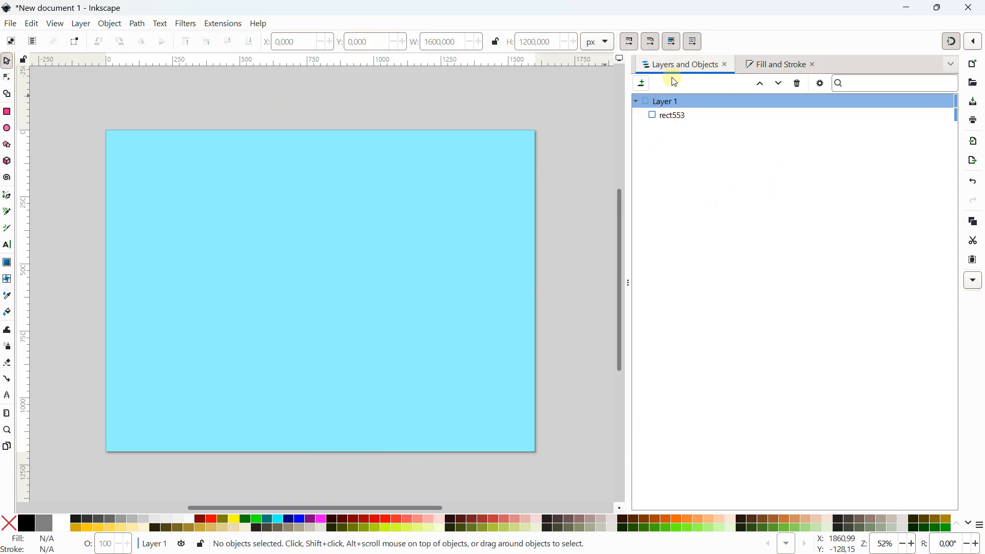
pyautogui.doubleClick(673, 103)
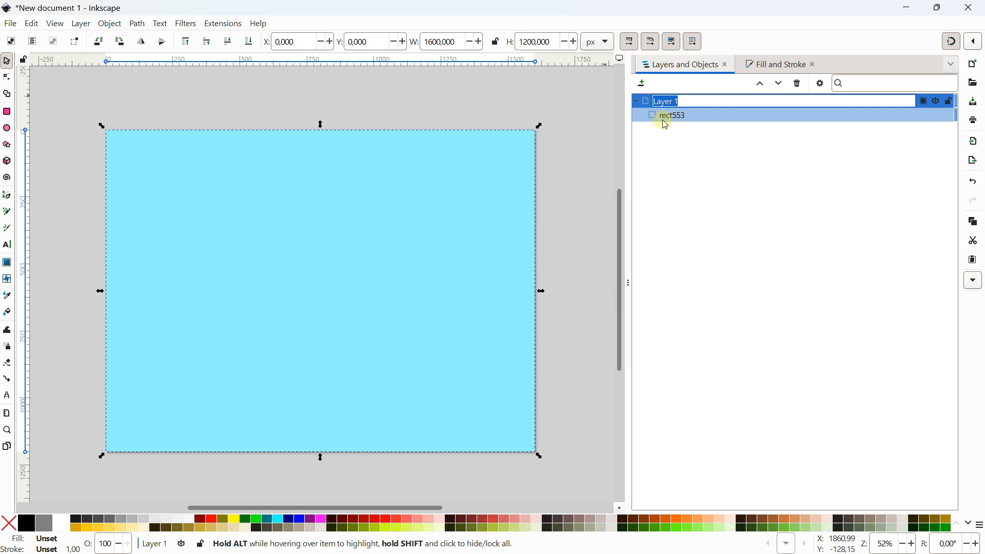
pyautogui.press('BackSpace')
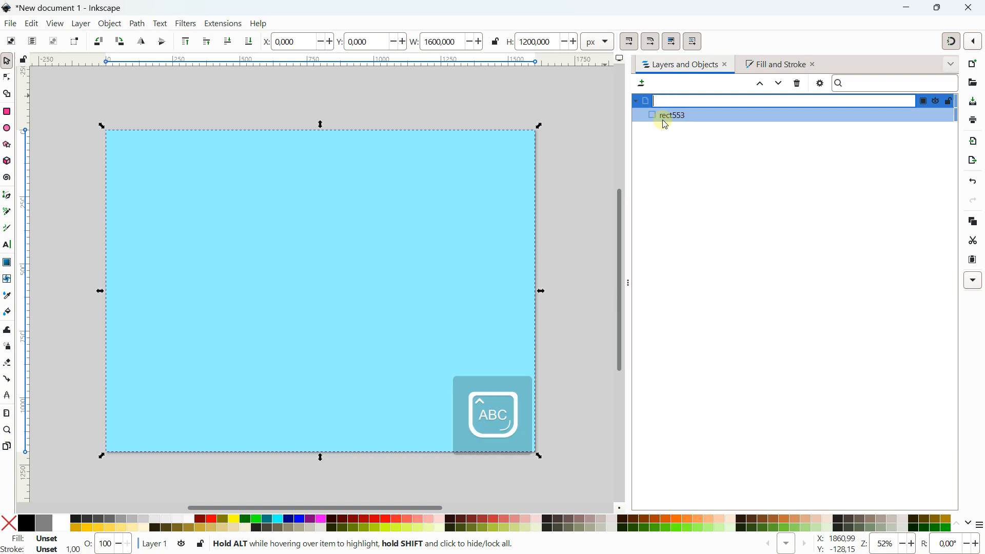
pyautogui.write('Sky')
pyautogui.press('Return')
pyautogui.click(598, 146)
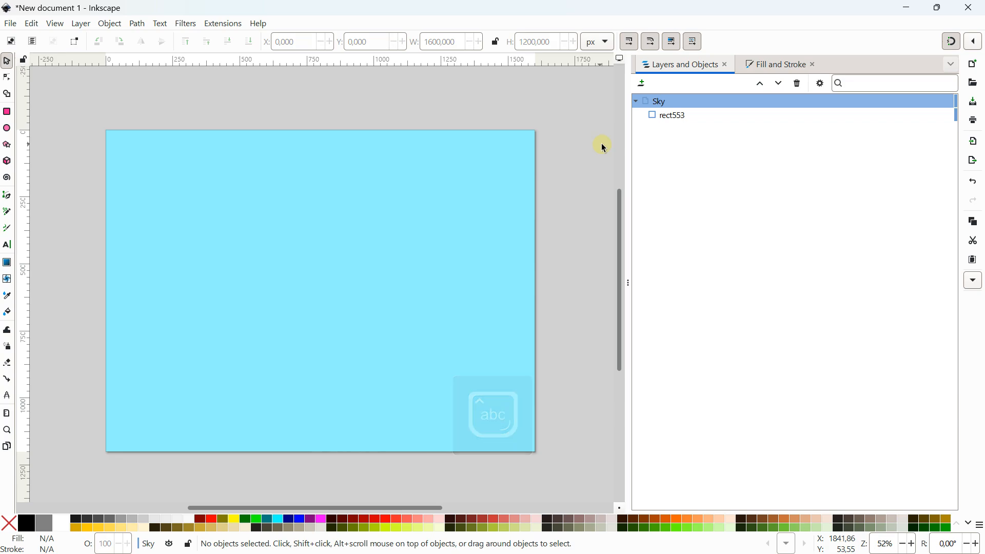
# - Add a new layer above Sky and name it Mountain
pyautogui.click(643, 84)
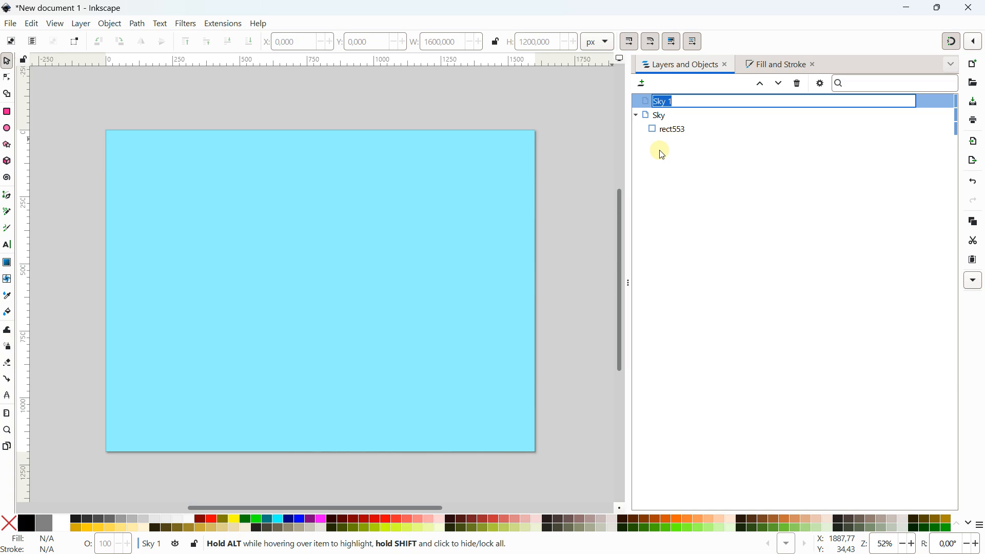
pyautogui.press('BackSpace')
pyautogui.write('M')
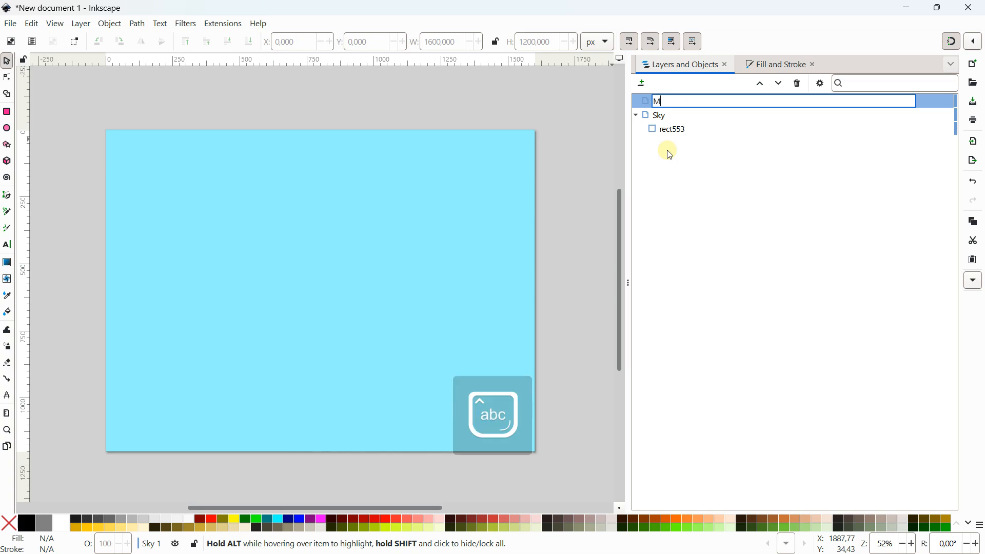
pyautogui.write('ountain')
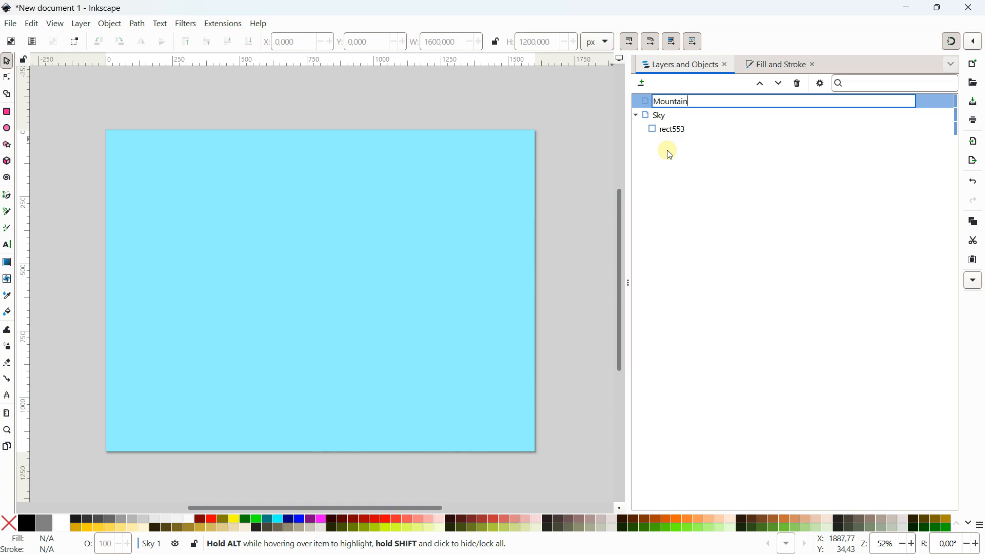
pyautogui.press('Return')
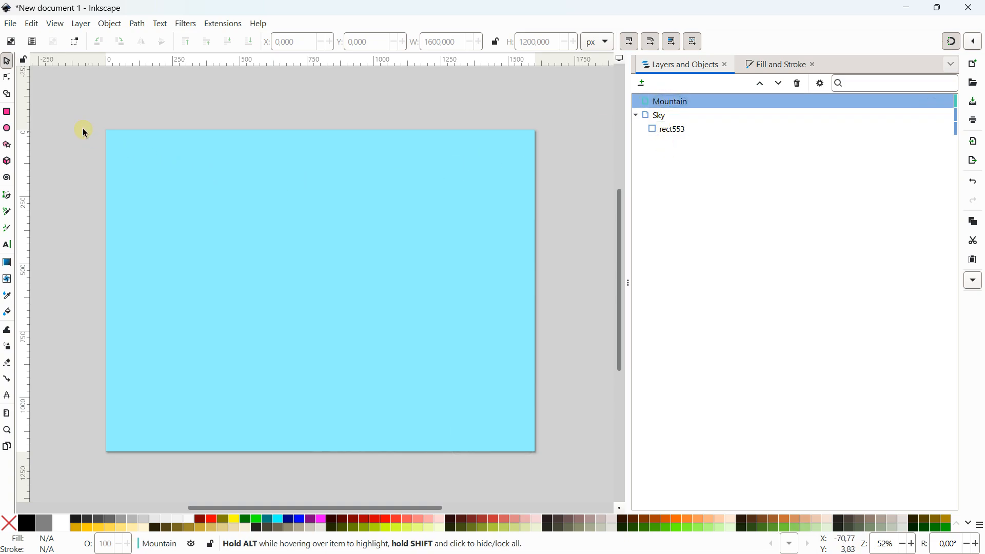
# - Draw a closed straight-line path with three mountain peaks across the page, following the page's side and lower edges, with the Pen tool
pyautogui.click(11, 198)
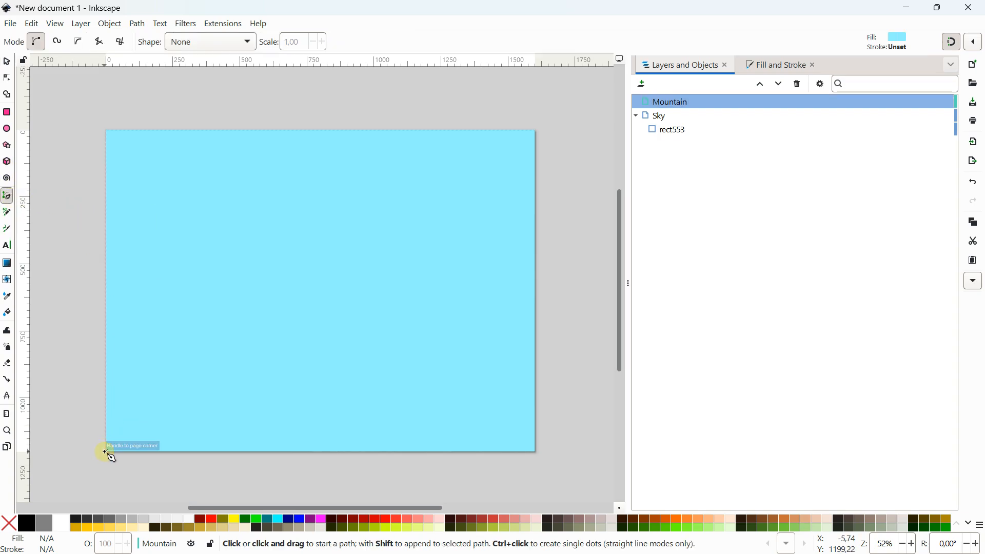
pyautogui.click(105, 275)
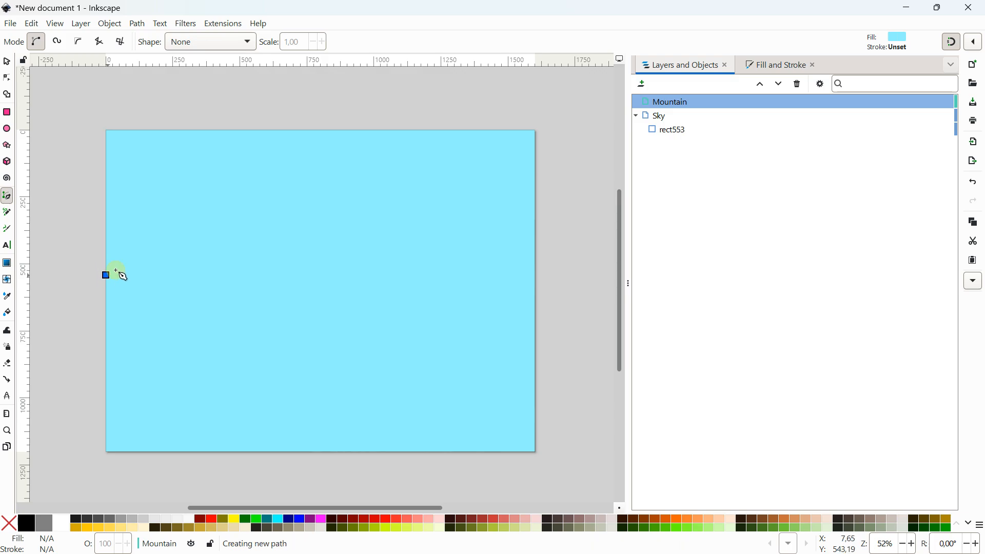
pyautogui.click(200, 208)
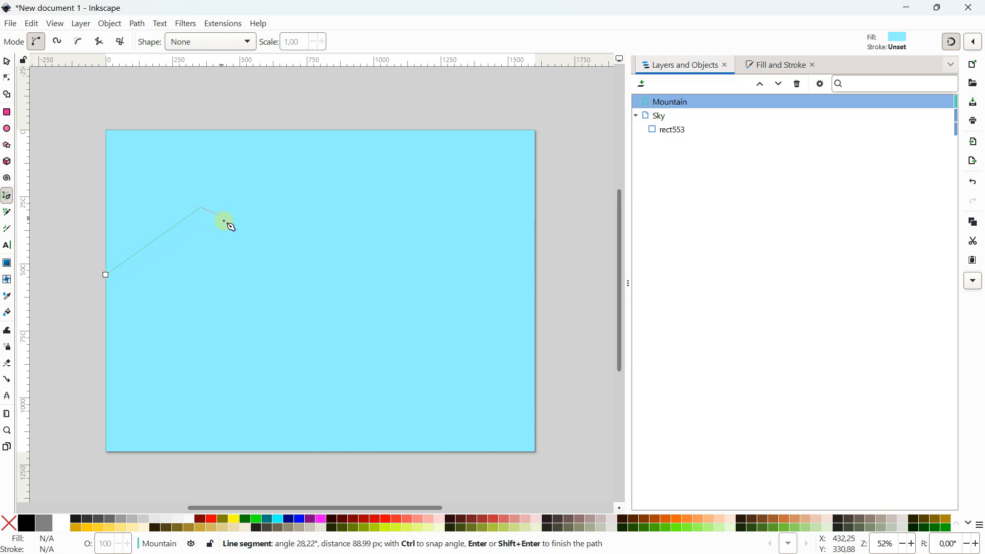
pyautogui.click(259, 267)
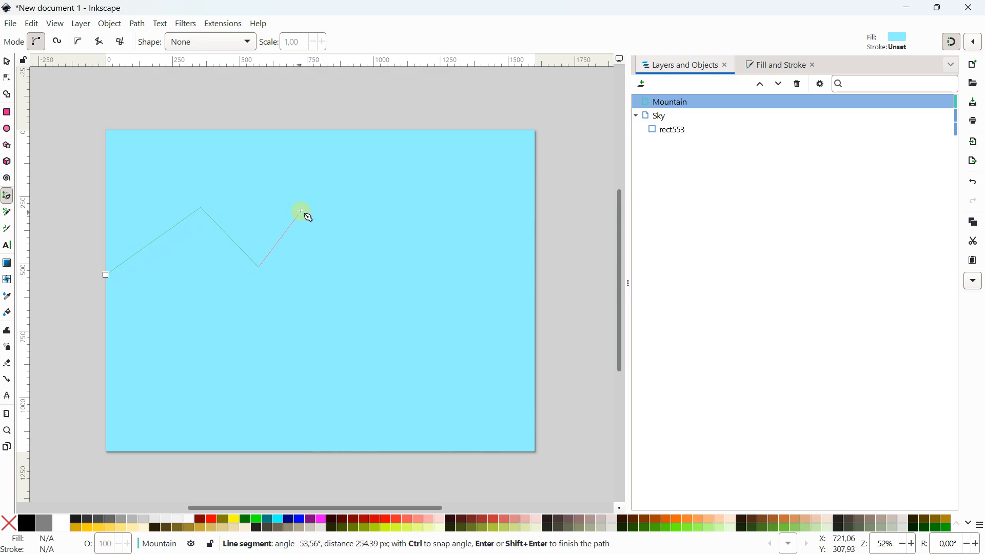
pyautogui.click(332, 192)
pyautogui.click(379, 251)
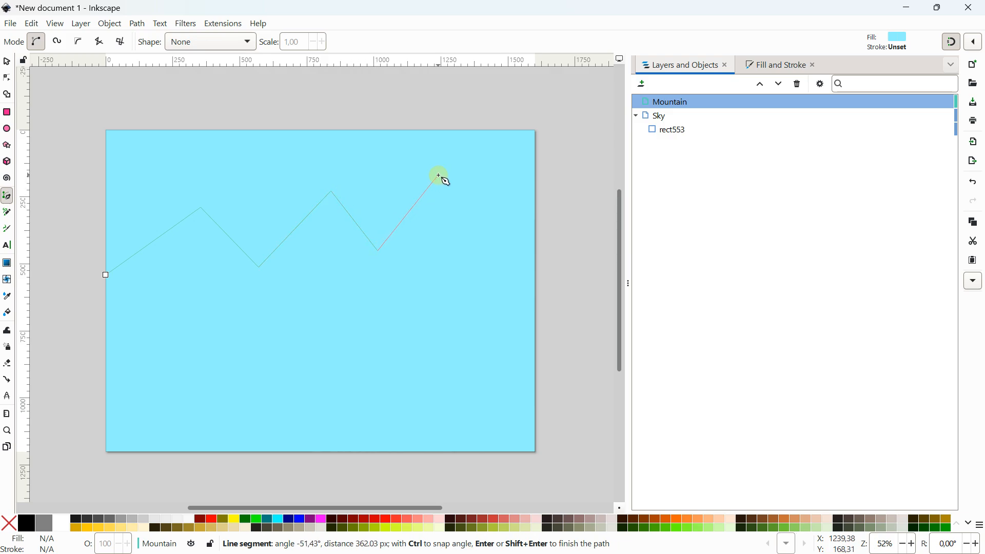
pyautogui.click(439, 175)
pyautogui.click(534, 262)
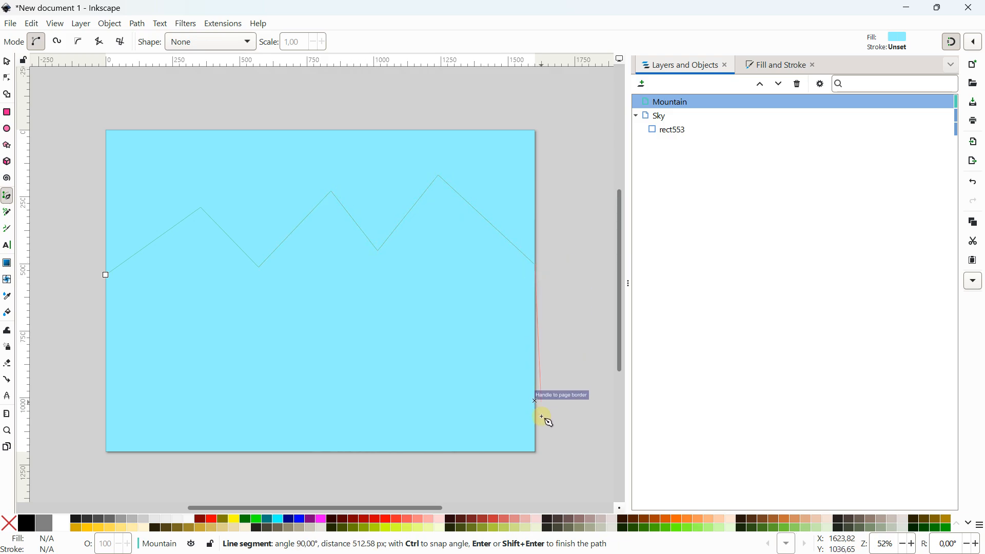
pyautogui.click(536, 451)
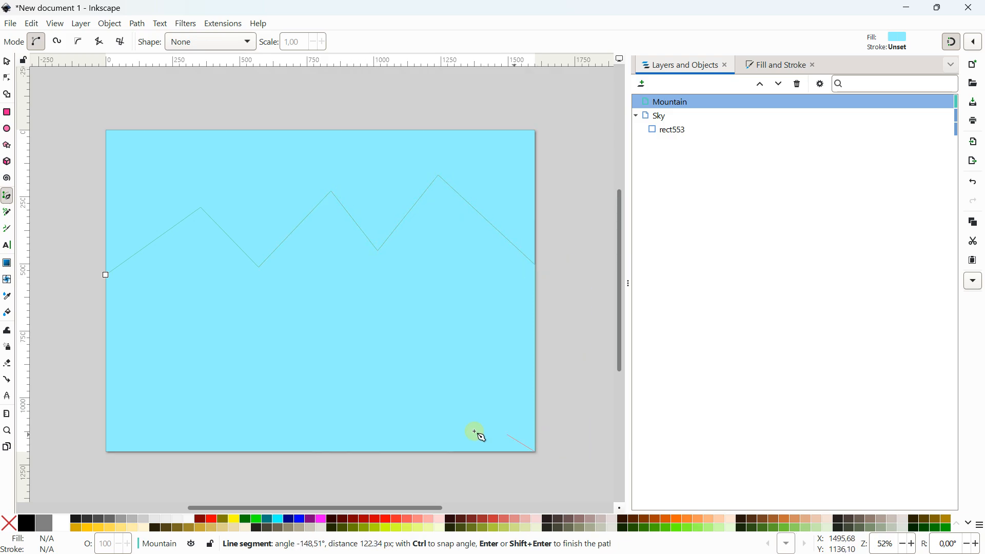
pyautogui.click(108, 451)
pyautogui.click(107, 276)
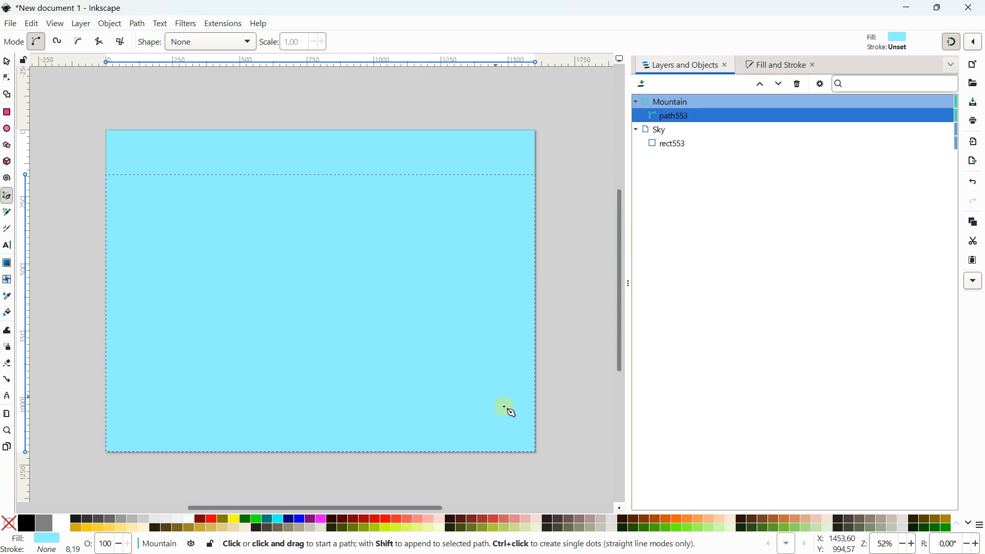
# - Fill the mountain shape with a dark olive grey, trying the lighter #8A916F first
pyautogui.click(584, 528)
pyautogui.click(582, 525)
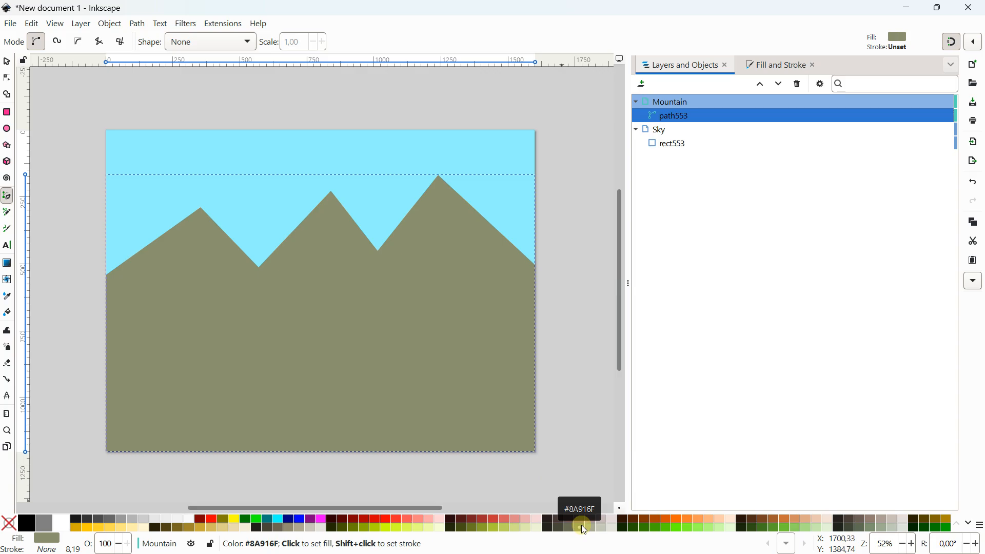
pyautogui.click(570, 525)
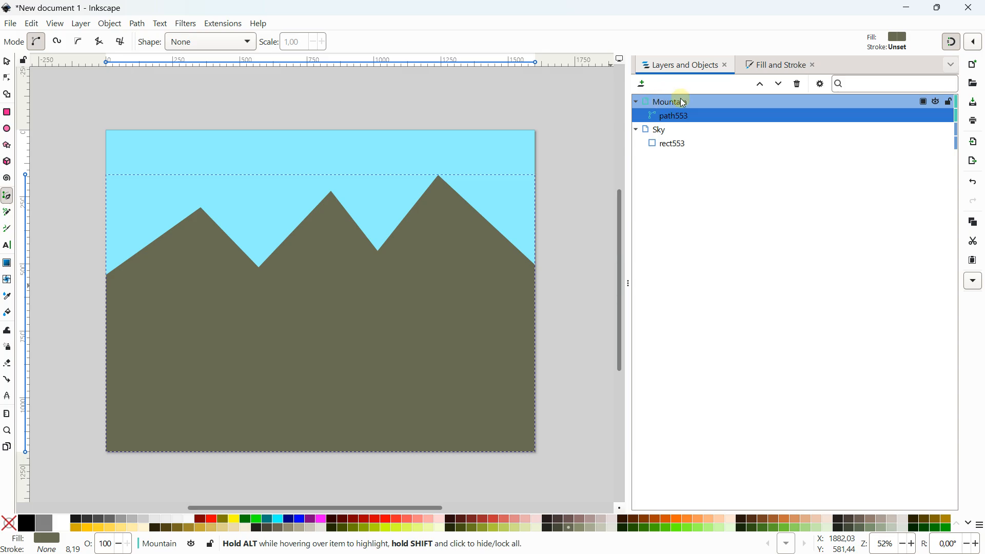
# - Duplicate the mountain shape and fill the copy with the lighter olive grey #8A916F
pyautogui.click(6, 61)
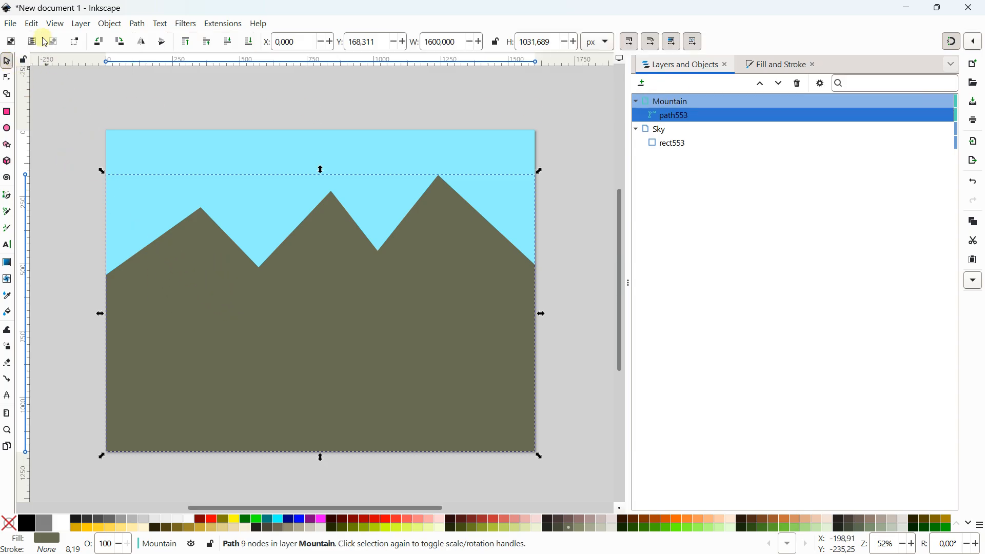
pyautogui.click(30, 26)
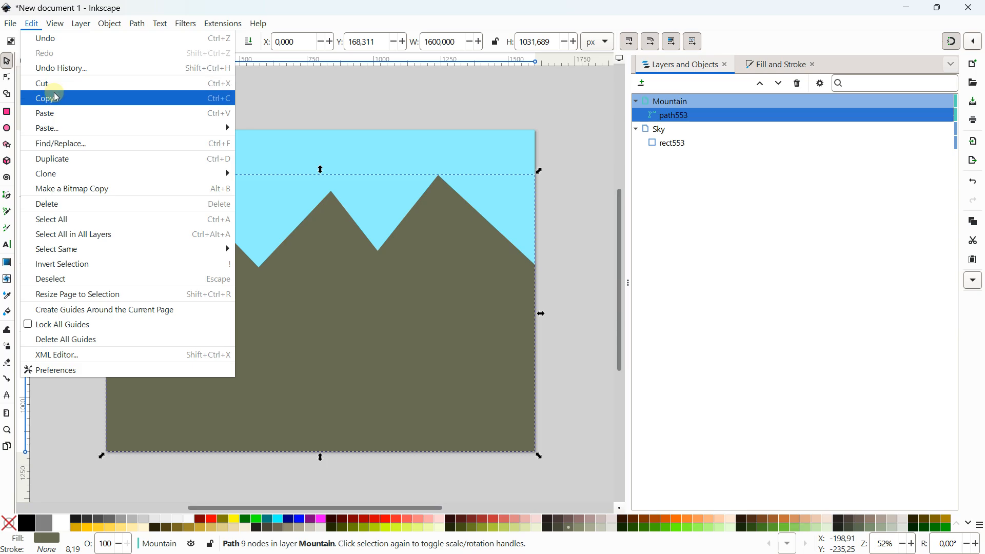
pyautogui.click(61, 162)
pyautogui.click(39, 27)
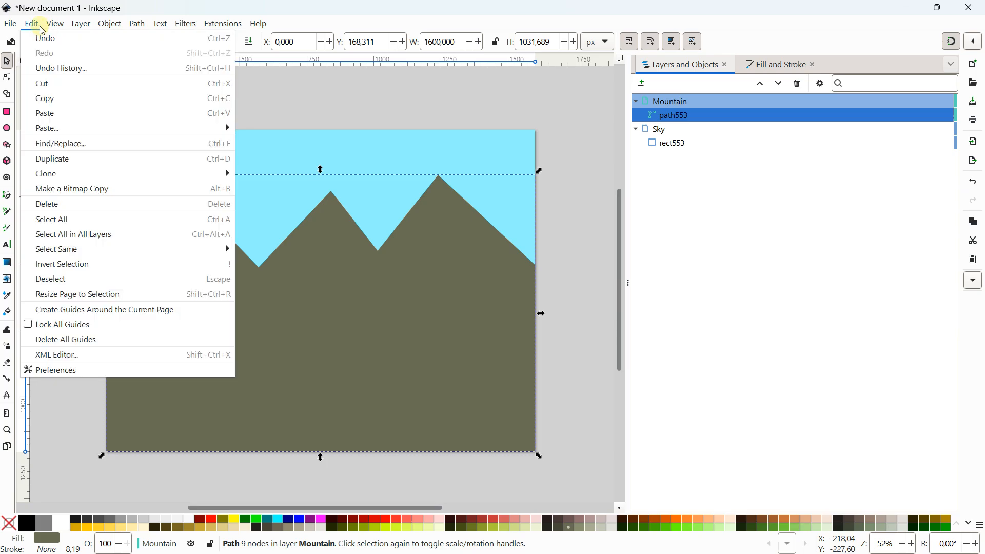
pyautogui.click(70, 159)
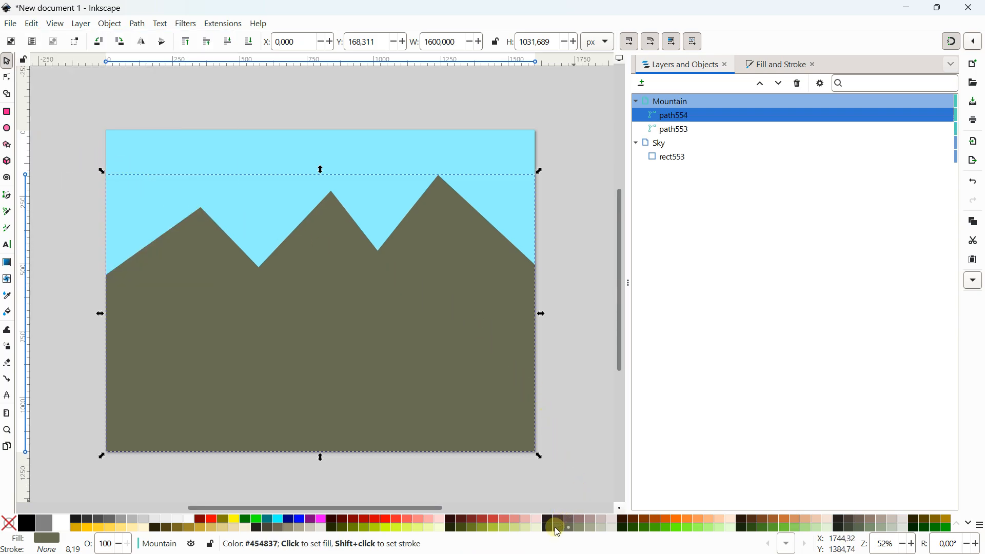
pyautogui.click(586, 529)
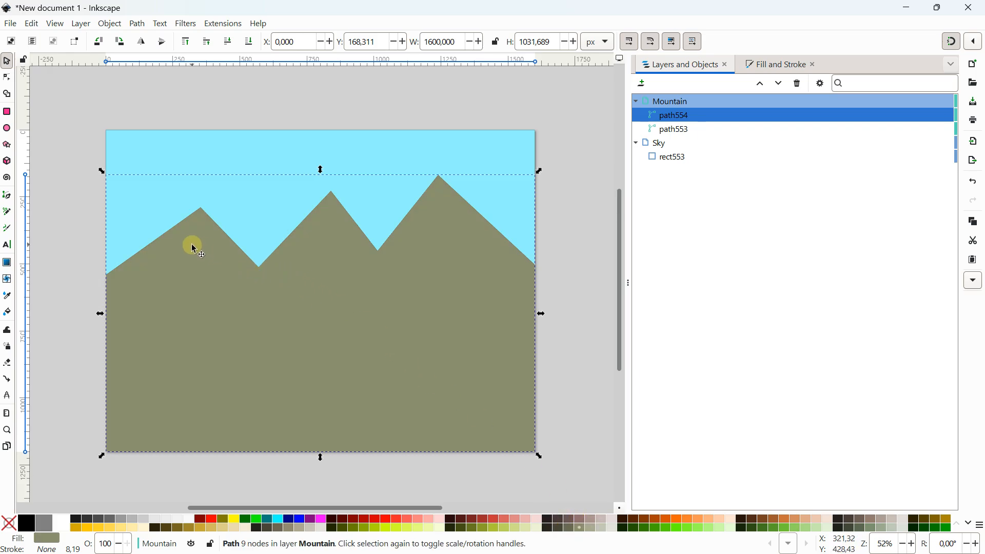
# - Move the copy's two valley nodes down and left, and lower its right-edge node to Y 600 px, exposing dark shaded slopes
pyautogui.click(6, 76)
pyautogui.moveTo(259, 267); pyautogui.dragTo(228, 296)
pyautogui.moveTo(378, 251); pyautogui.dragTo(345, 282)
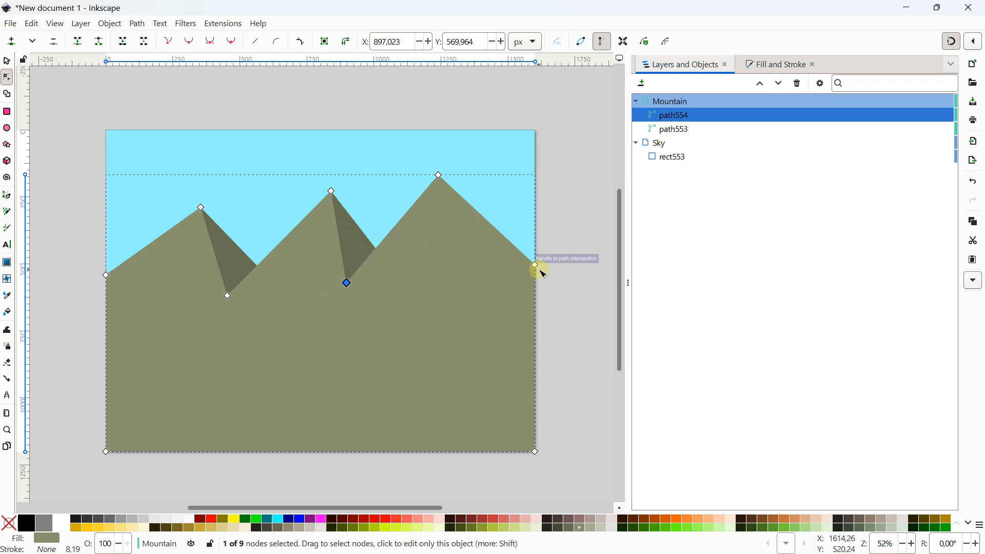
pyautogui.moveTo(534, 266); pyautogui.dragTo(536, 304)
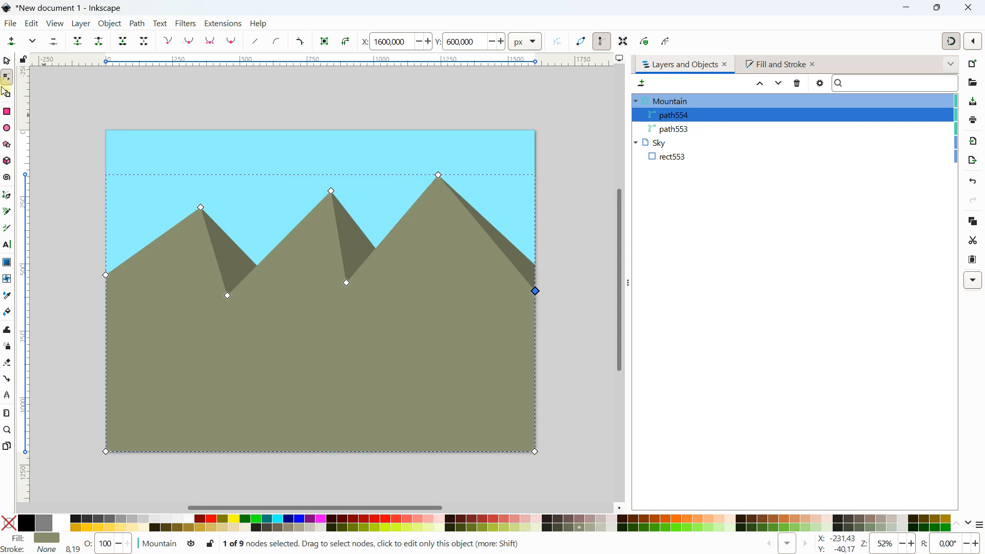
# - Deselect all artwork and make the Mountain layer the current layer
pyautogui.click(7, 61)
pyautogui.click(114, 147)
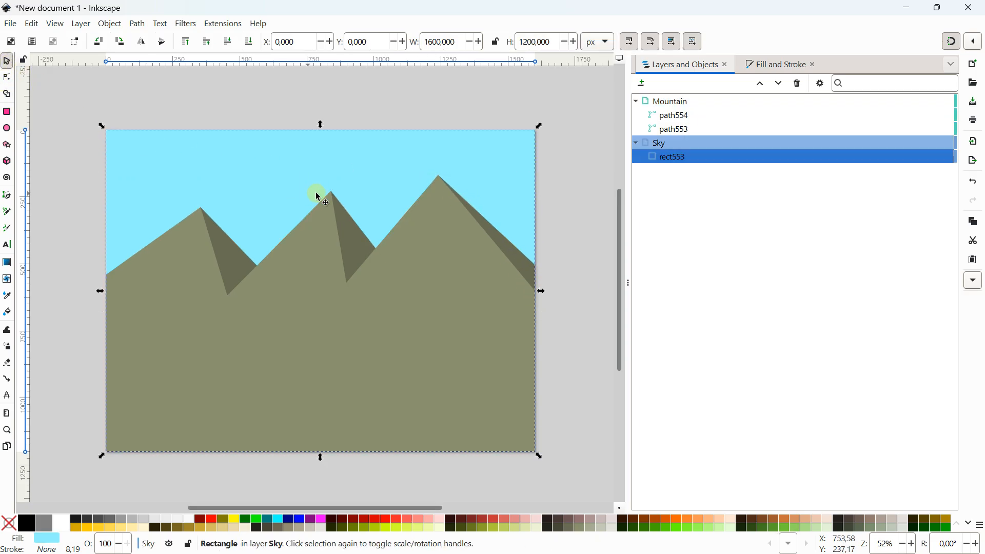
pyautogui.click(564, 171)
pyautogui.click(663, 102)
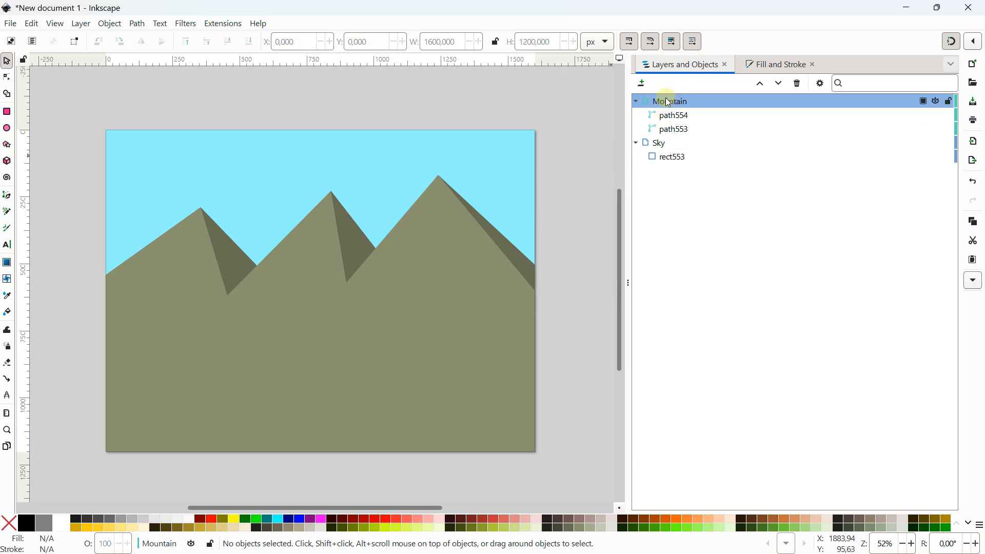
# - Add a layer named Field above the Mountain layer
pyautogui.rightClick(669, 103)
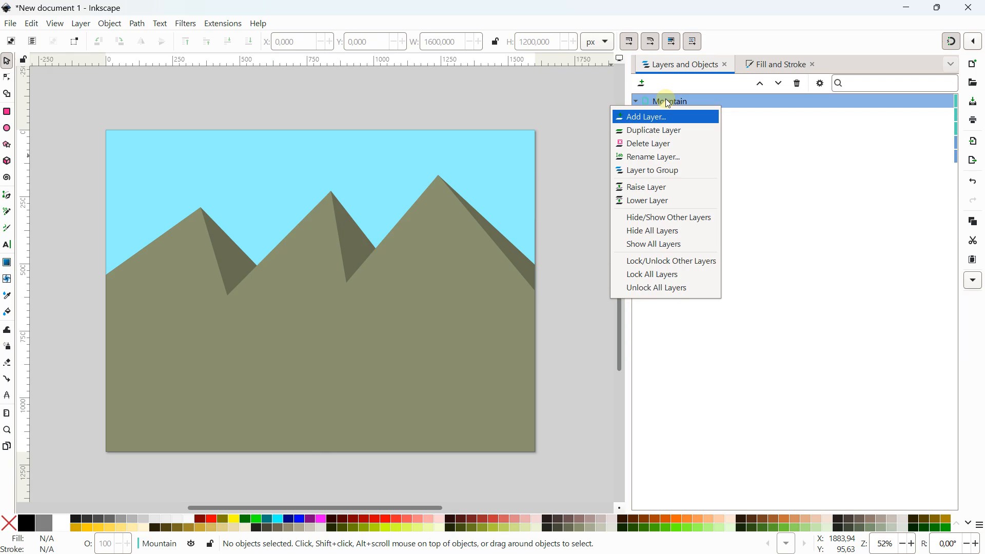
pyautogui.click(648, 118)
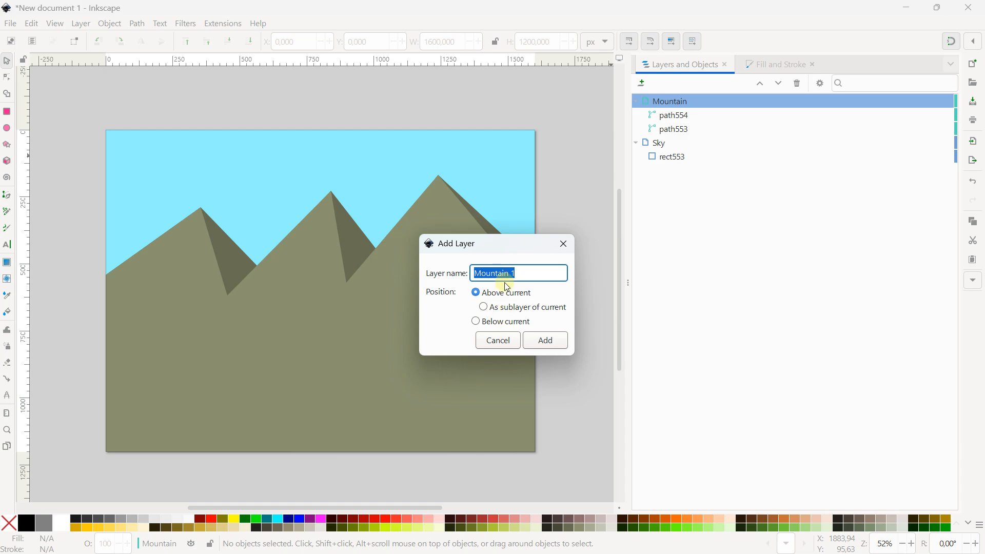
pyautogui.moveTo(533, 273); pyautogui.dragTo(477, 273)
pyautogui.write('Fie')
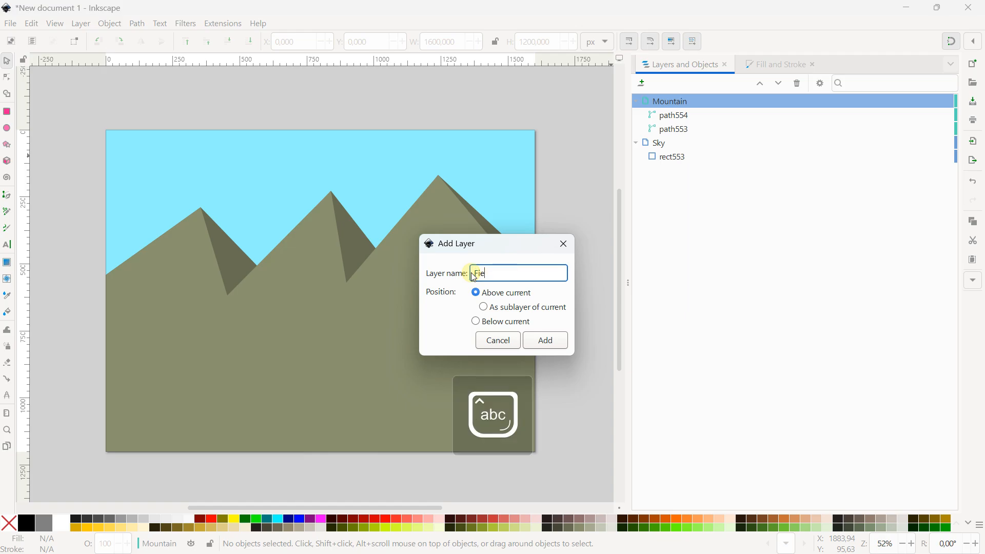
pyautogui.write('ld')
pyautogui.press('Return')
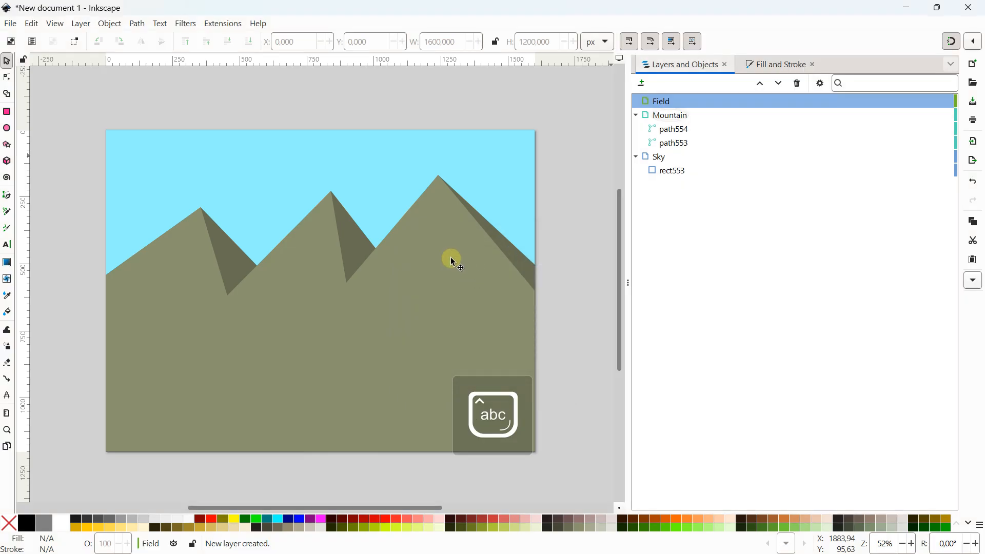
# - Draw a page-wide rectangle along the page's lower edge, fill it dark green and extend it upward to about 438 px high
pyautogui.click(7, 112)
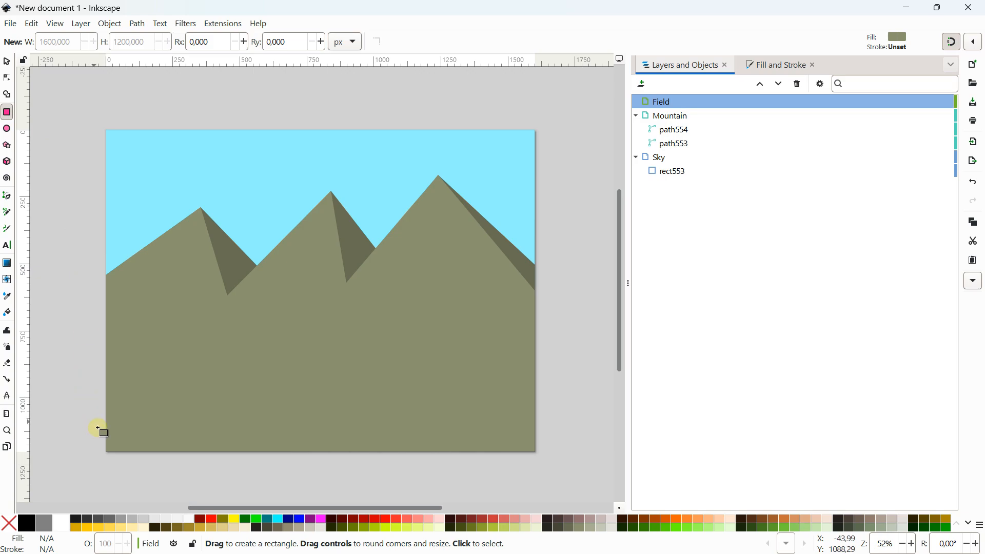
pyautogui.moveTo(107, 453); pyautogui.dragTo(535, 355)
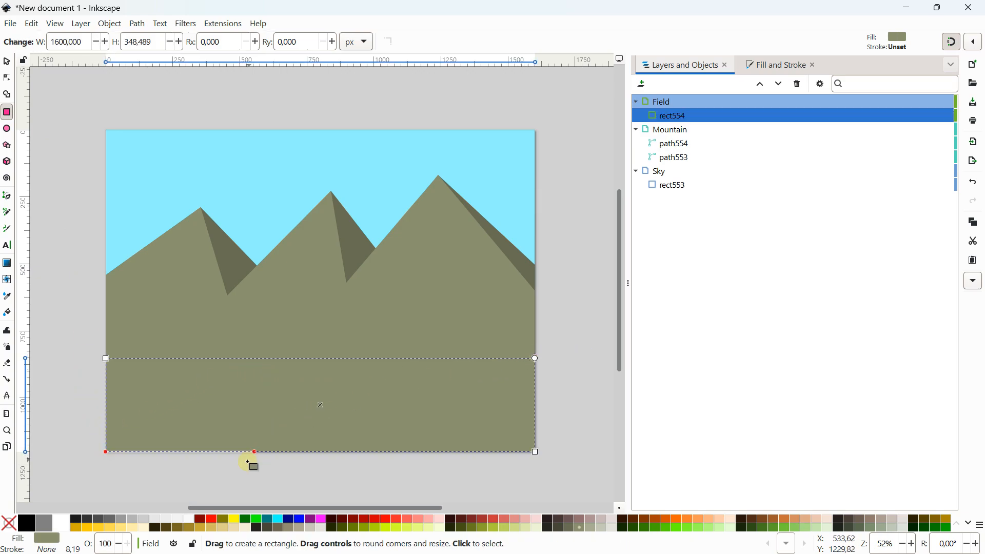
pyautogui.click(246, 520)
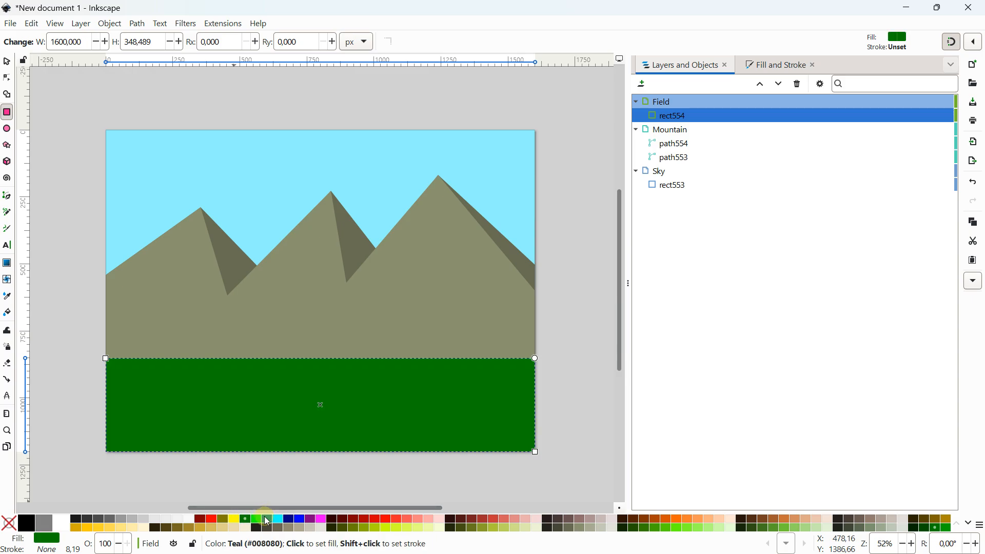
pyautogui.click(8, 63)
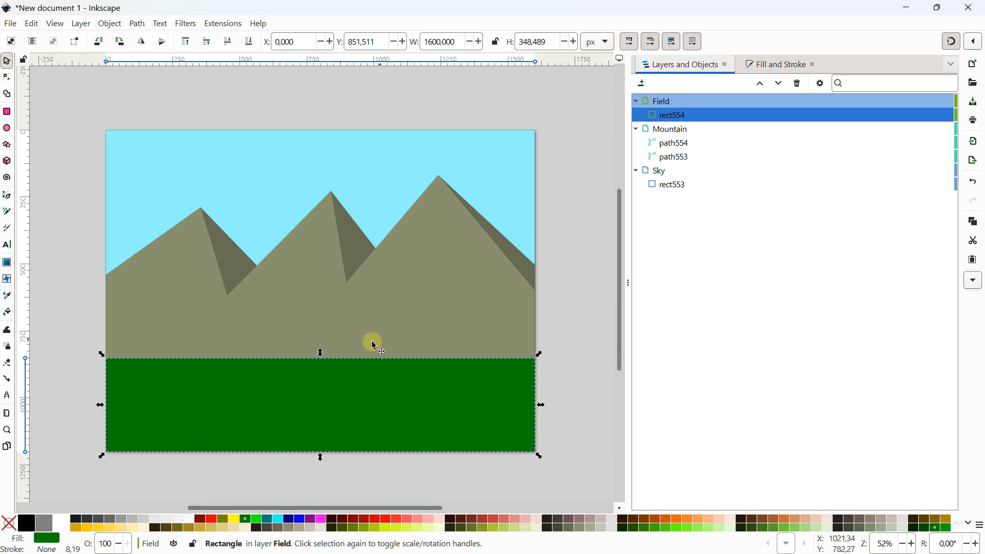
pyautogui.moveTo(320, 358); pyautogui.dragTo(322, 334)
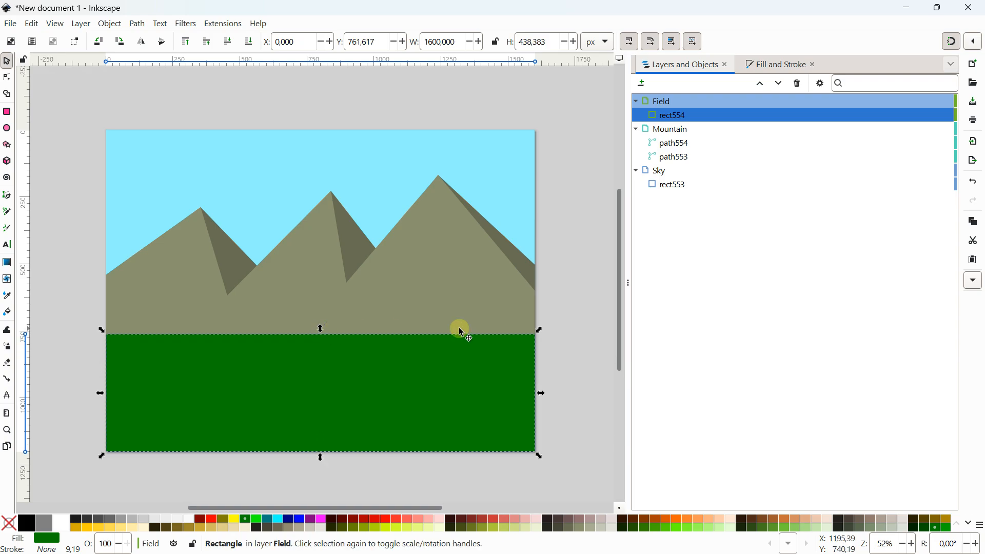
pyautogui.click(30, 97)
# - Draw a page-wide bright green rectangle over the dark green one and lower its upper edge to a height of about 355 px
pyautogui.click(11, 117)
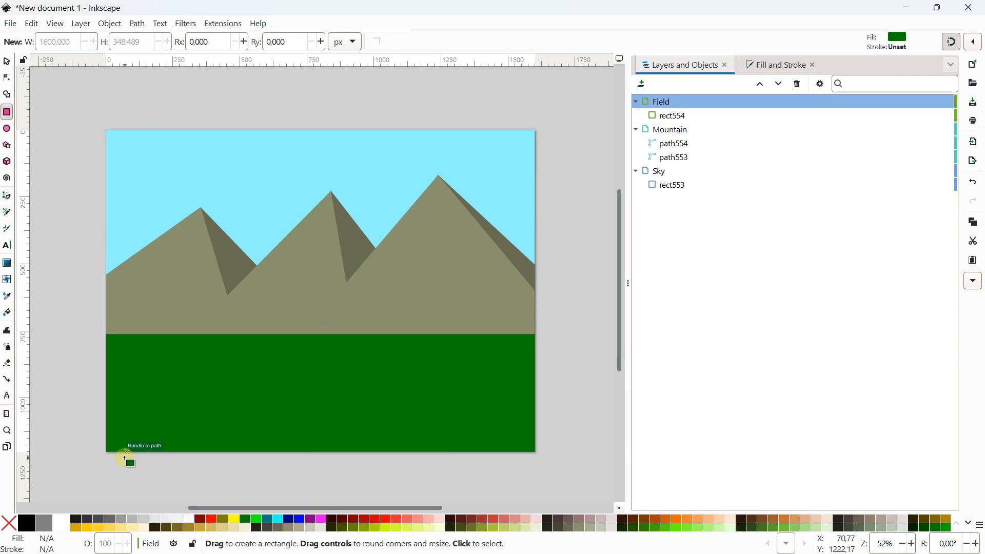
pyautogui.moveTo(113, 455); pyautogui.dragTo(535, 352)
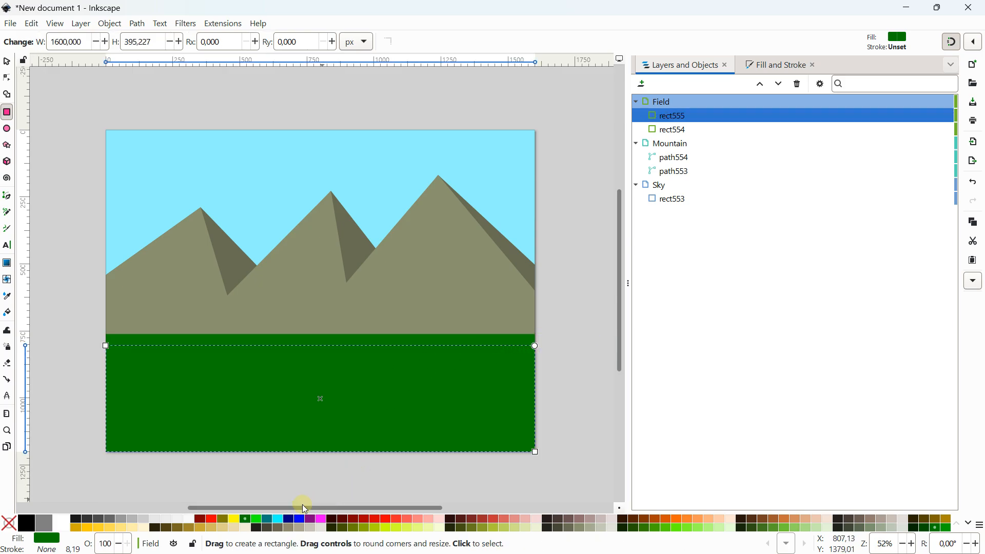
pyautogui.click(256, 519)
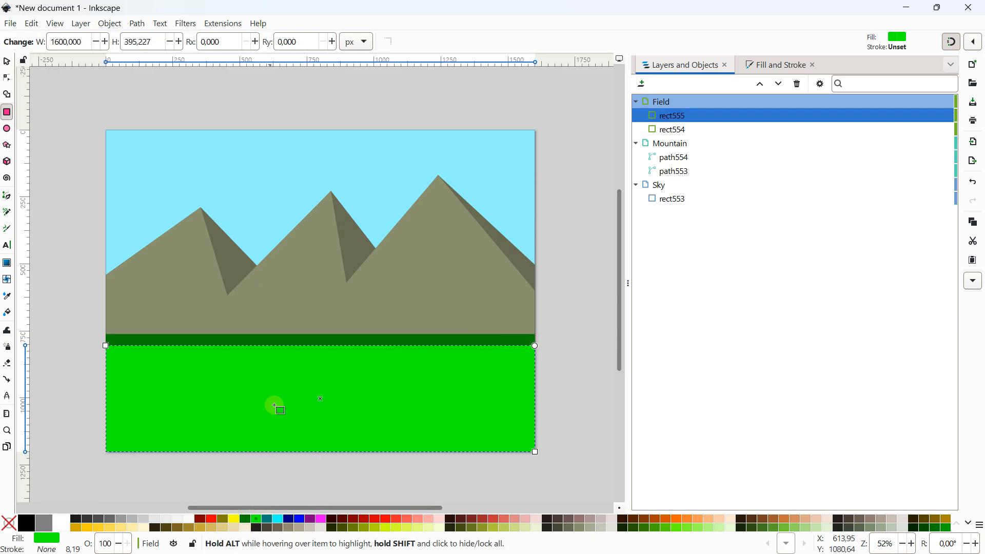
pyautogui.click(6, 59)
pyautogui.moveTo(319, 339); pyautogui.dragTo(324, 352)
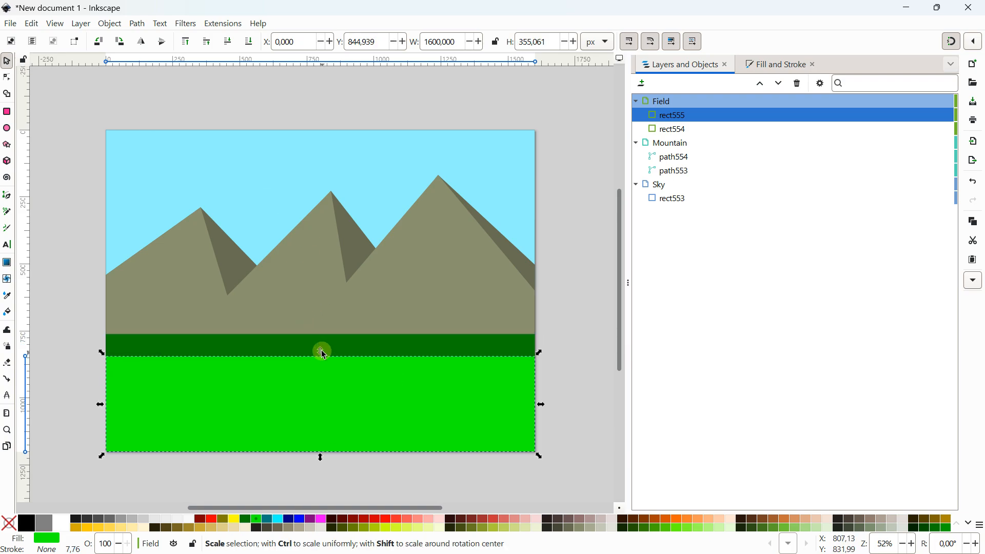
pyautogui.click(79, 234)
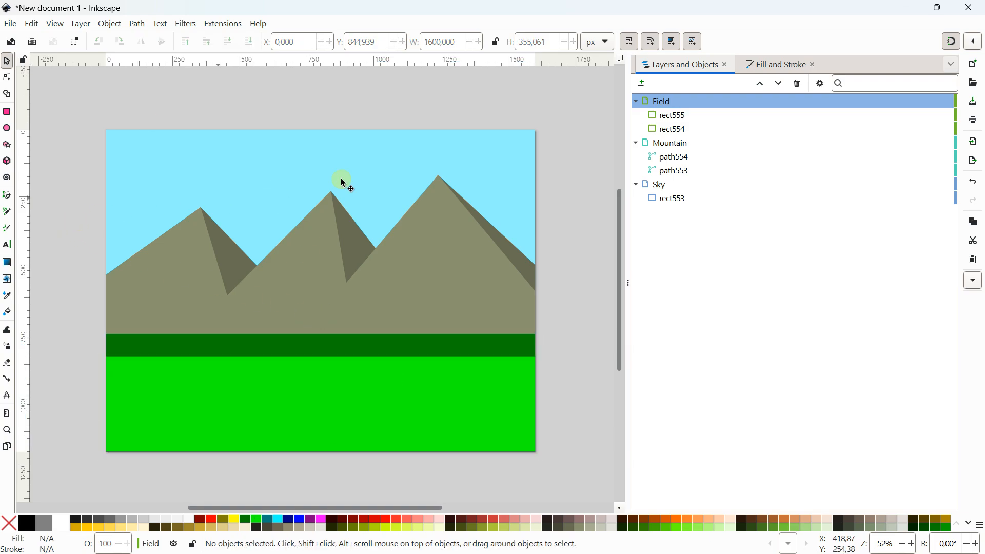
# - Add a new layer above Field and name it Lake
pyautogui.click(644, 83)
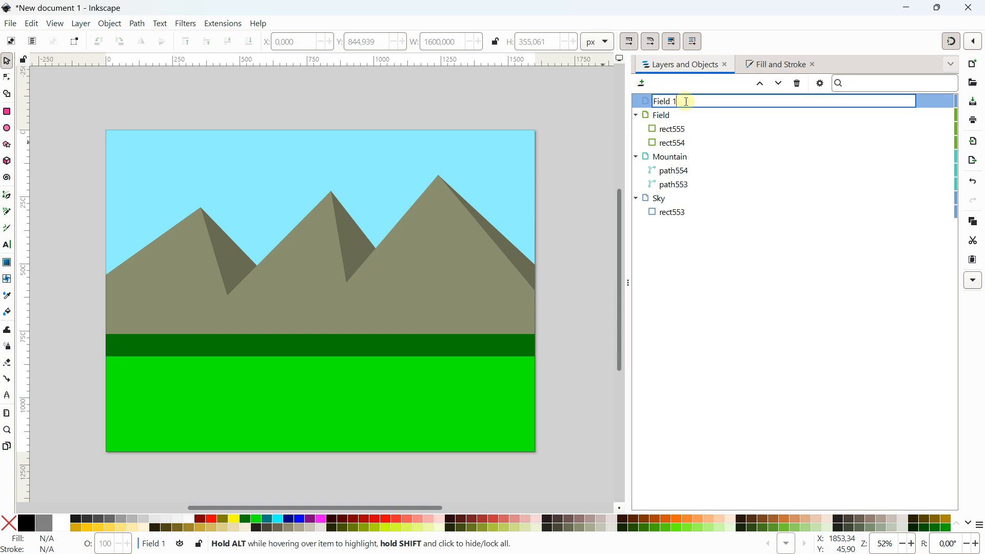
pyautogui.press('BackSpace')
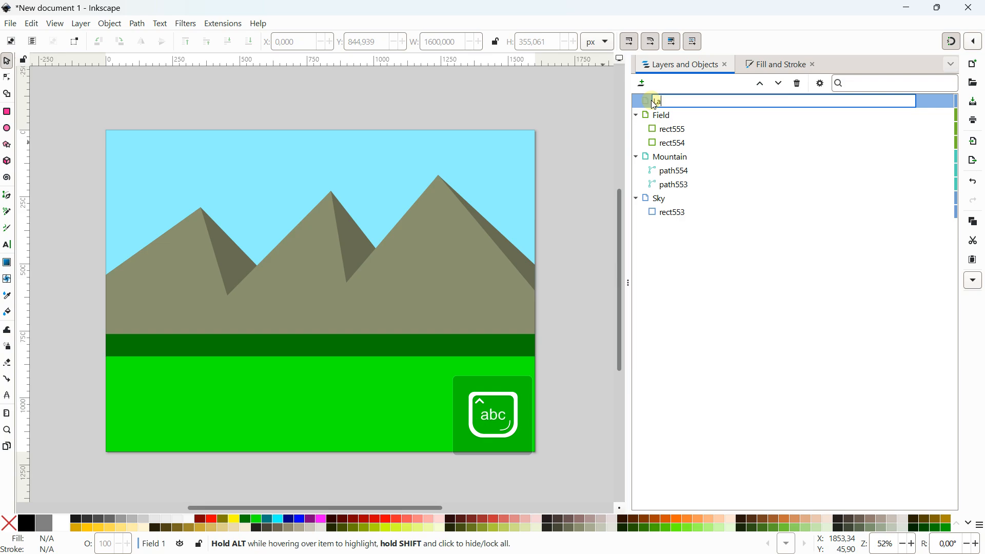
pyautogui.press('Return')
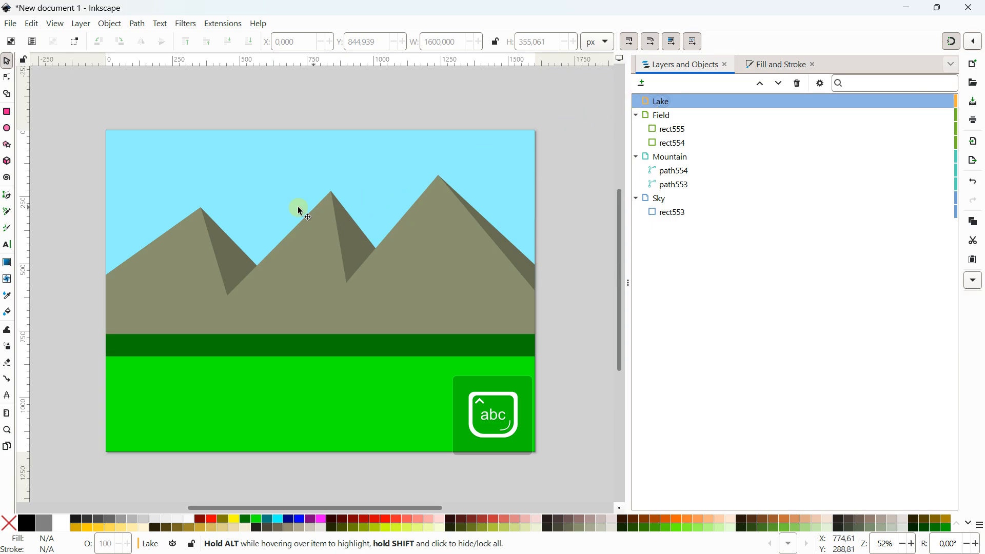
# - Draw a page-wide lake rectangle about 219 px high at the page's lower edge and fill it dark blue, trying aqua and bright blue first
pyautogui.click(7, 111)
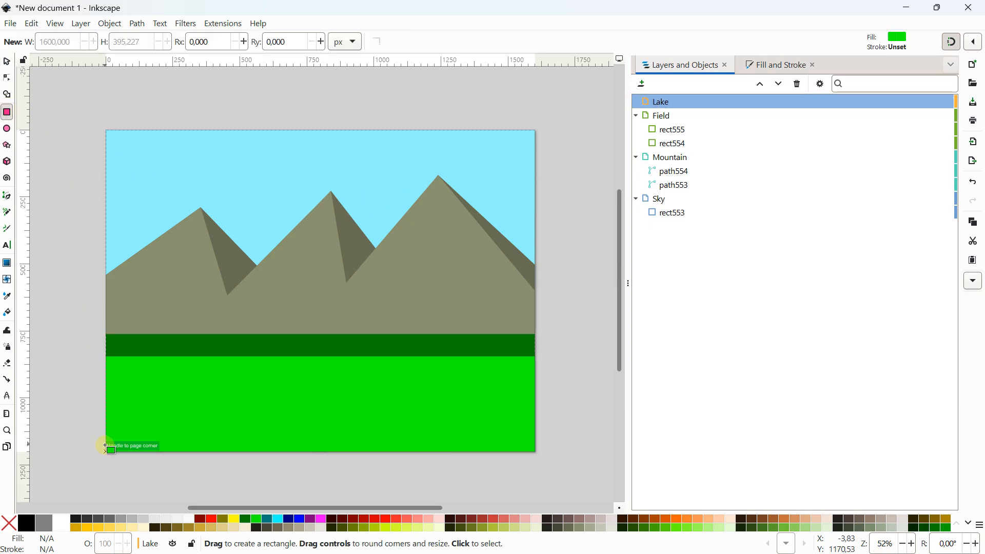
pyautogui.moveTo(320, 393); pyautogui.dragTo(538, 398)
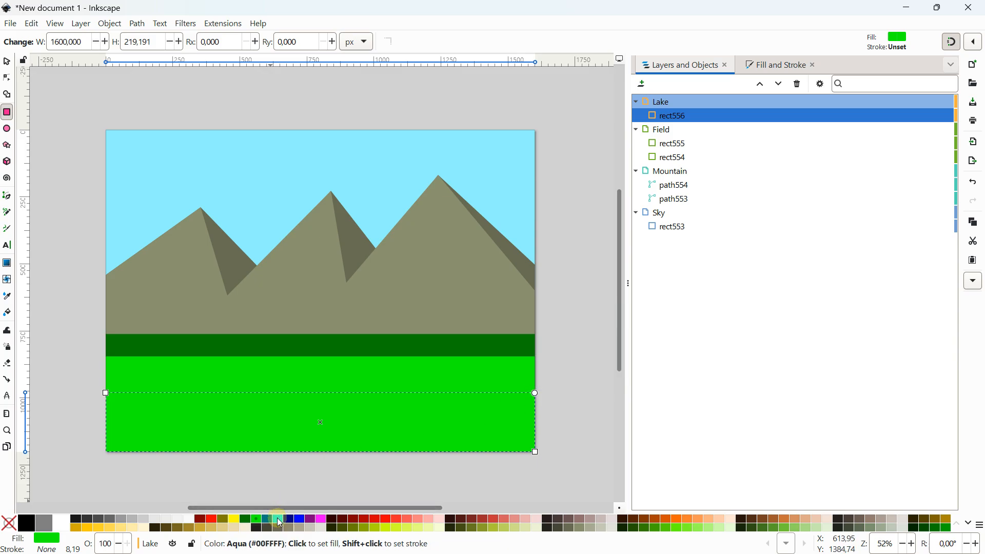
pyautogui.click(280, 521)
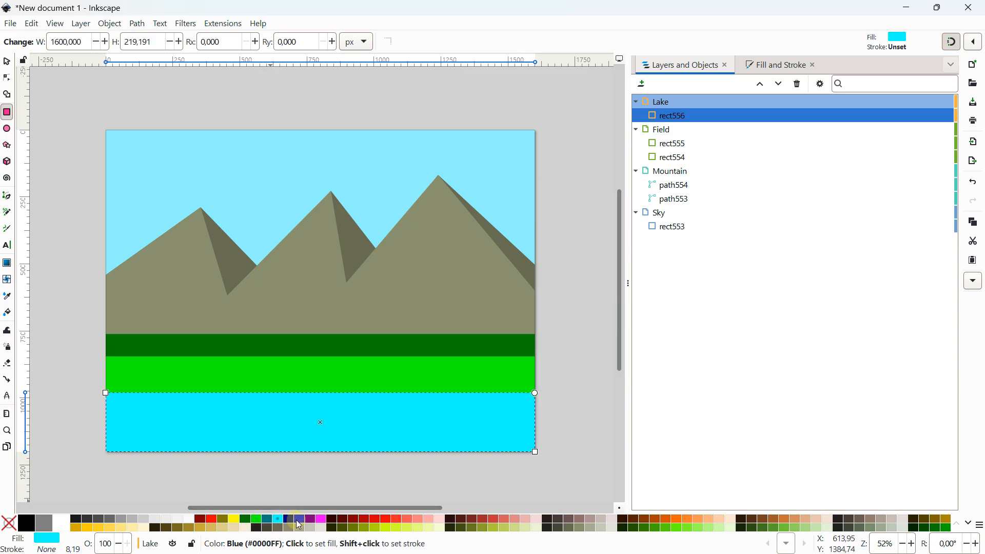
pyautogui.click(299, 520)
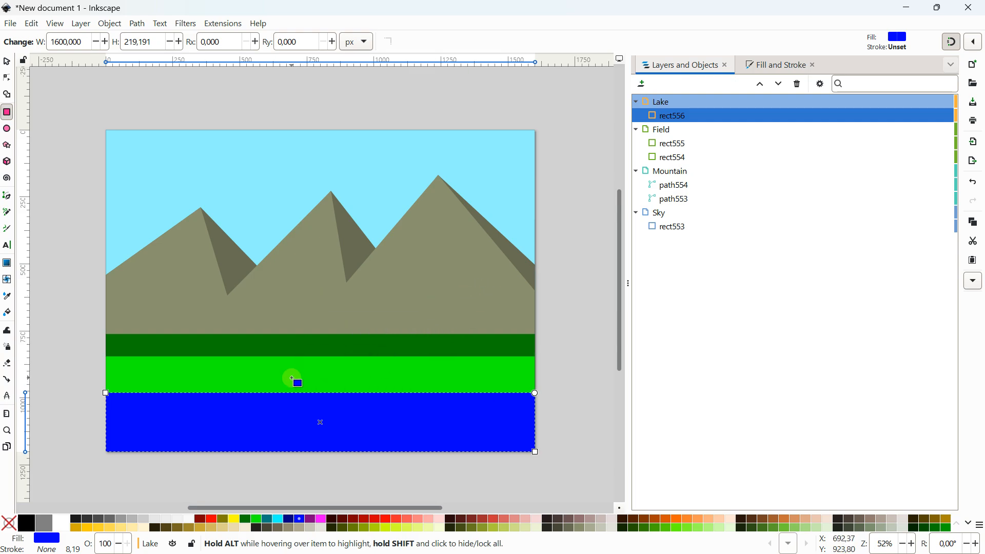
pyautogui.click(289, 520)
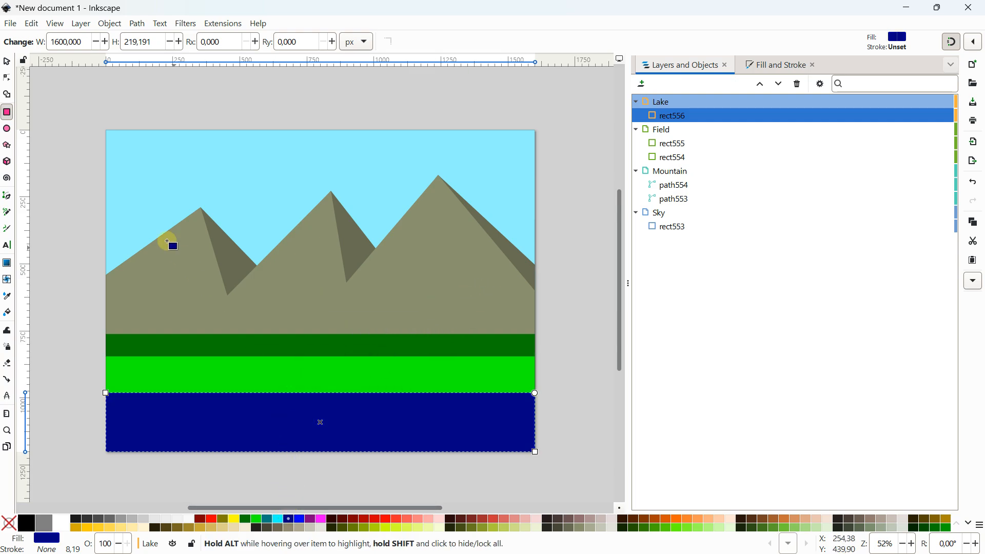
# - Duplicate the lake rectangle, lower the copy's upper edge to a height of about 171 px and fill it bright blue (#0000FF)
pyautogui.click(31, 23)
pyautogui.click(69, 154)
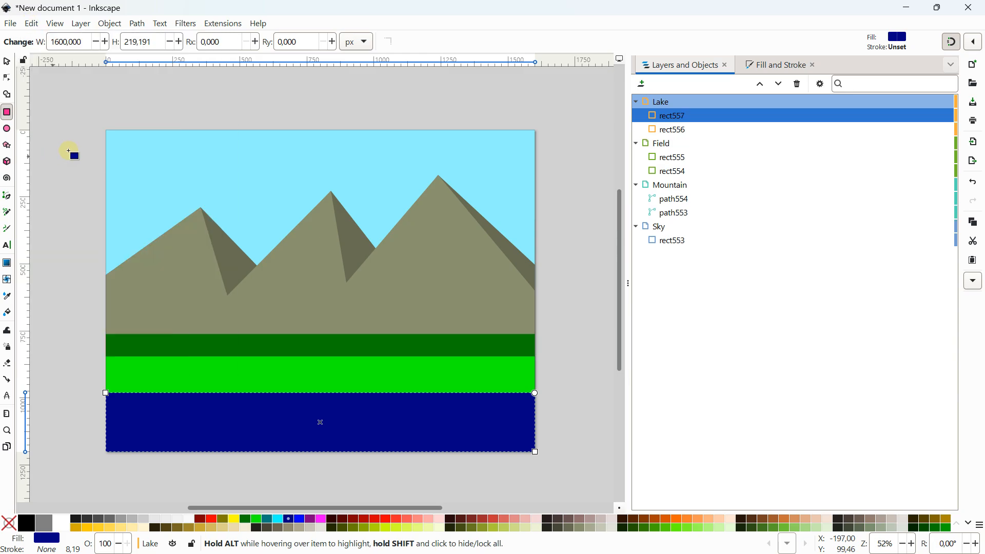
pyautogui.click(7, 60)
pyautogui.scroll(4, 325, 356)
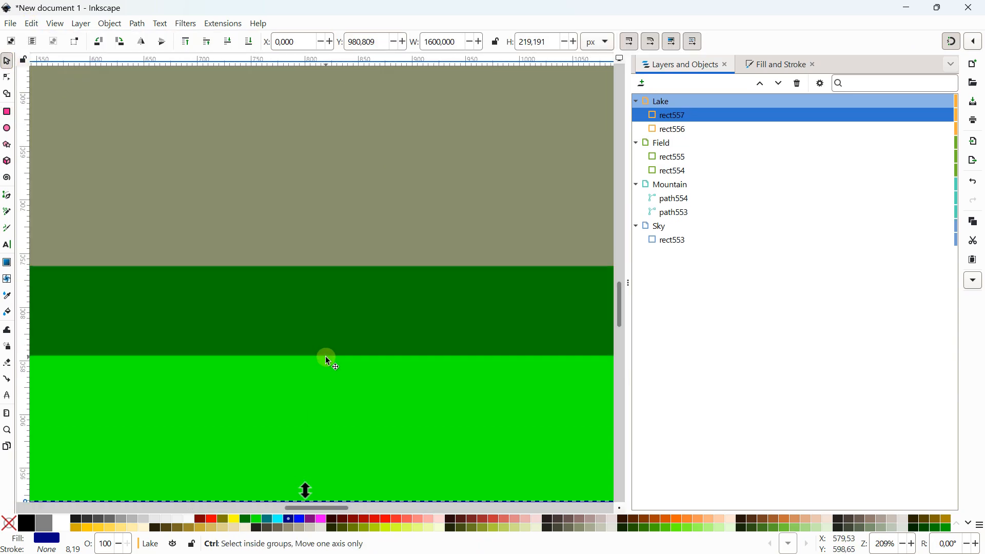
pyautogui.scroll(1, 328, 361)
pyautogui.scroll(-5, 315, 197)
pyautogui.moveTo(288, 365); pyautogui.dragTo(289, 437)
pyautogui.click(300, 518)
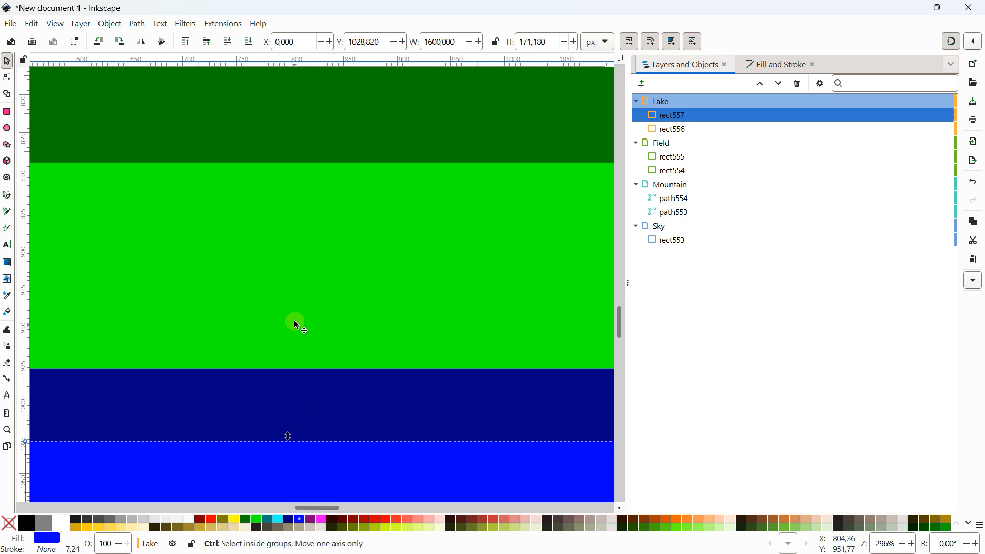
pyautogui.scroll(-5, 296, 324)
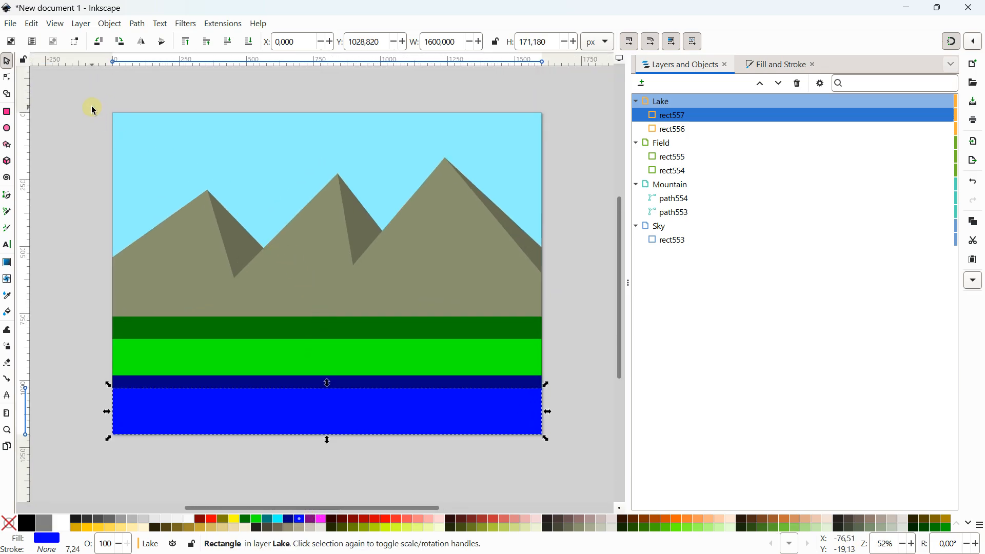
pyautogui.click(92, 110)
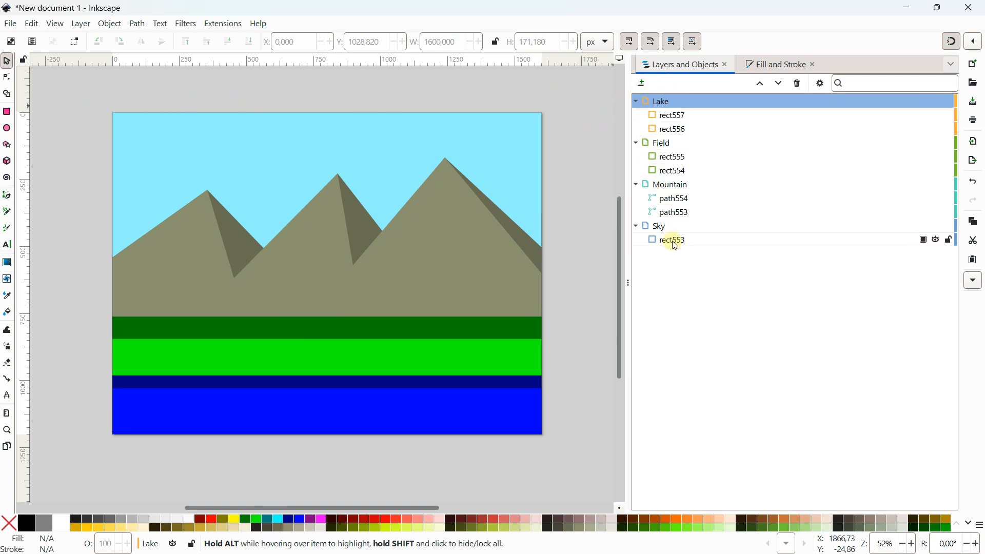
# - Collapse the Sky, Mountain, Field and Lake layers to review the layer order, and expand them again
pyautogui.click(636, 226)
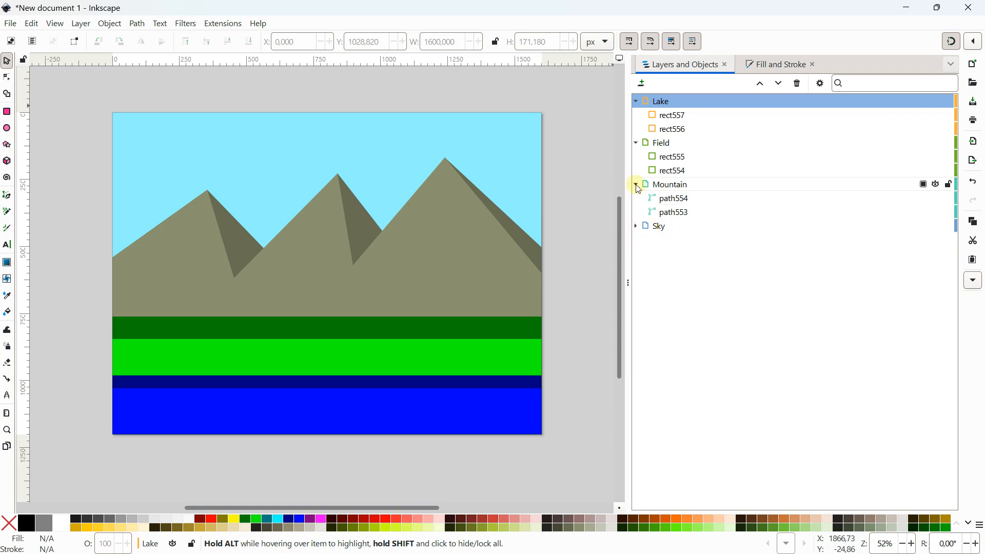
pyautogui.click(636, 184)
pyautogui.click(636, 143)
pyautogui.click(636, 101)
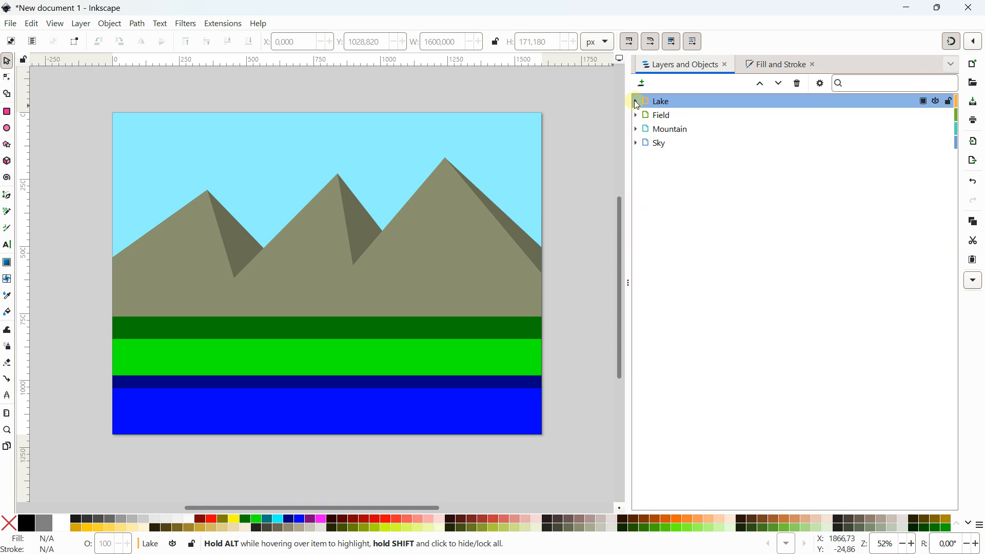
pyautogui.click(636, 101)
pyautogui.click(636, 143)
pyautogui.click(637, 184)
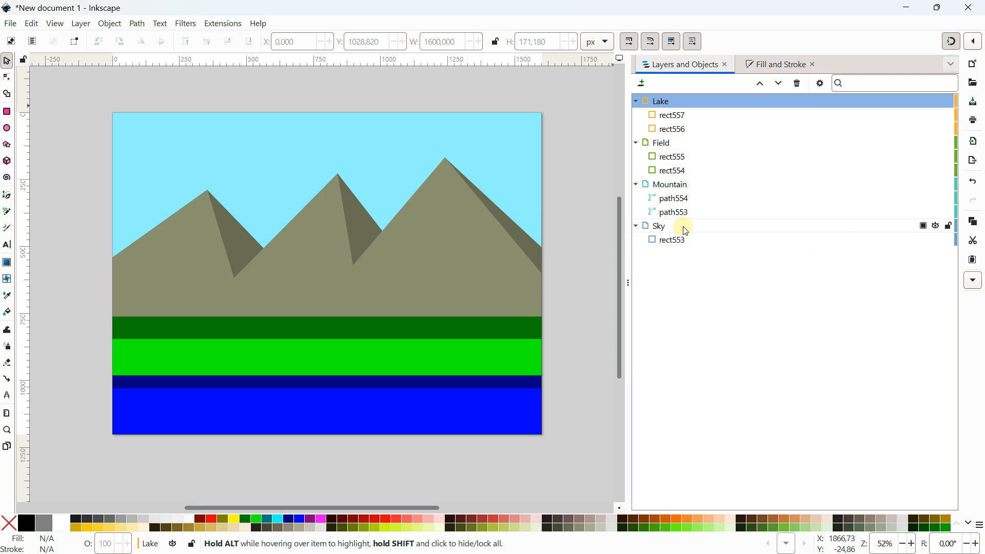
# - Make Mountain the current layer and toggle its visibility off and back on
pyautogui.click(668, 187)
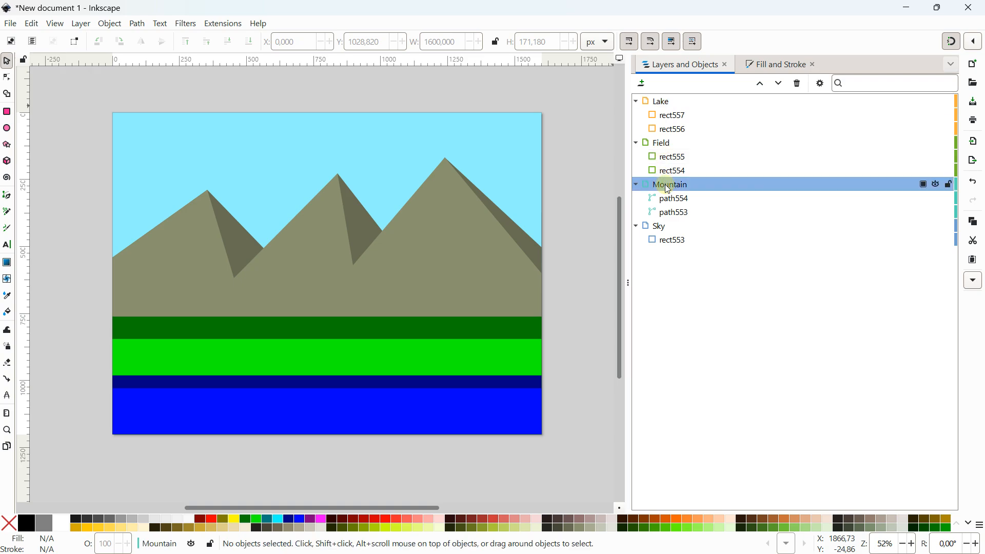
pyautogui.click(937, 185)
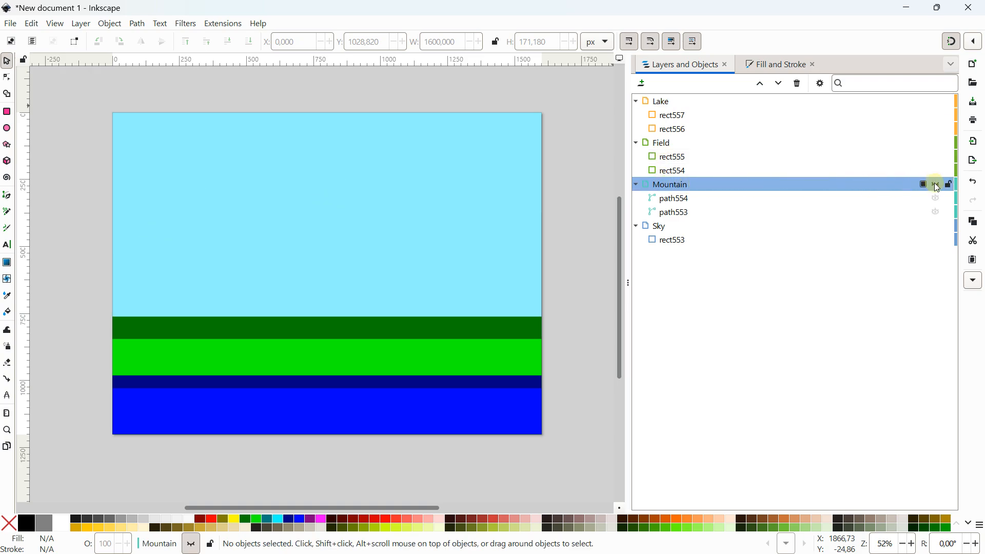
pyautogui.click(937, 185)
pyautogui.click(937, 185)
pyautogui.click(937, 185)
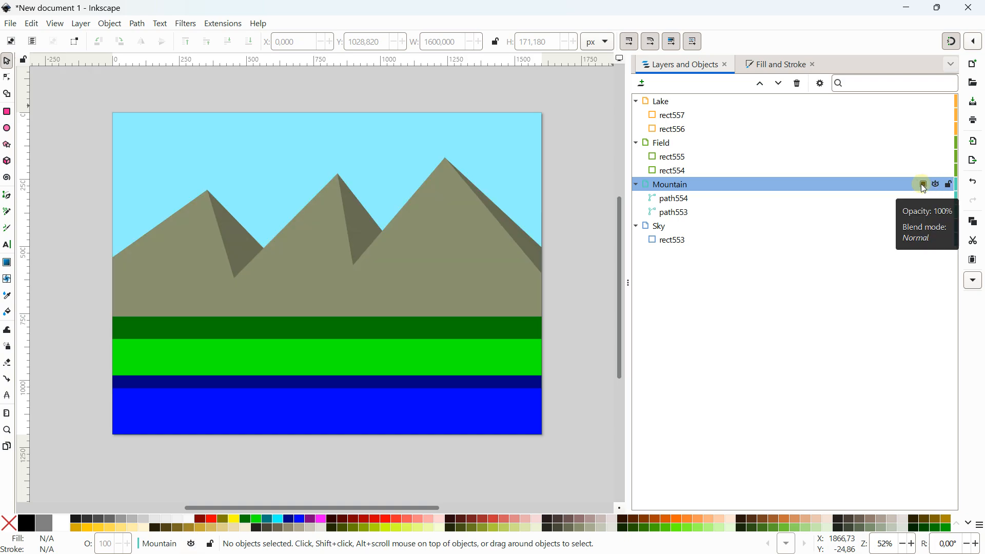
# - Try the Multiply blend mode on the Mountain layer and return it to Normal at full opacity
pyautogui.click(924, 185)
pyautogui.moveTo(965, 228)
pyautogui.mouseDown()
pyautogui.moveTo(836, 228)
pyautogui.moveTo(976, 230)
pyautogui.mouseUp()
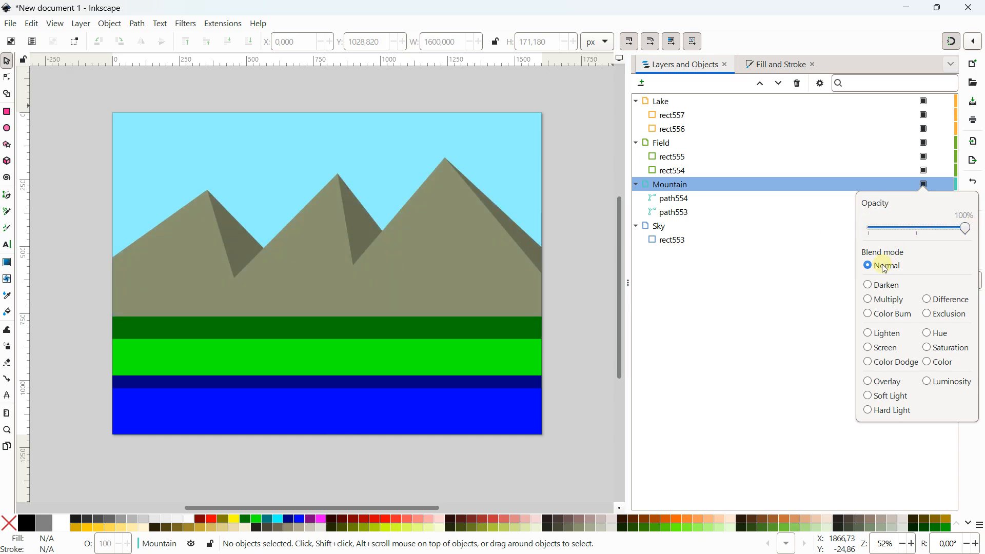
pyautogui.click(878, 303)
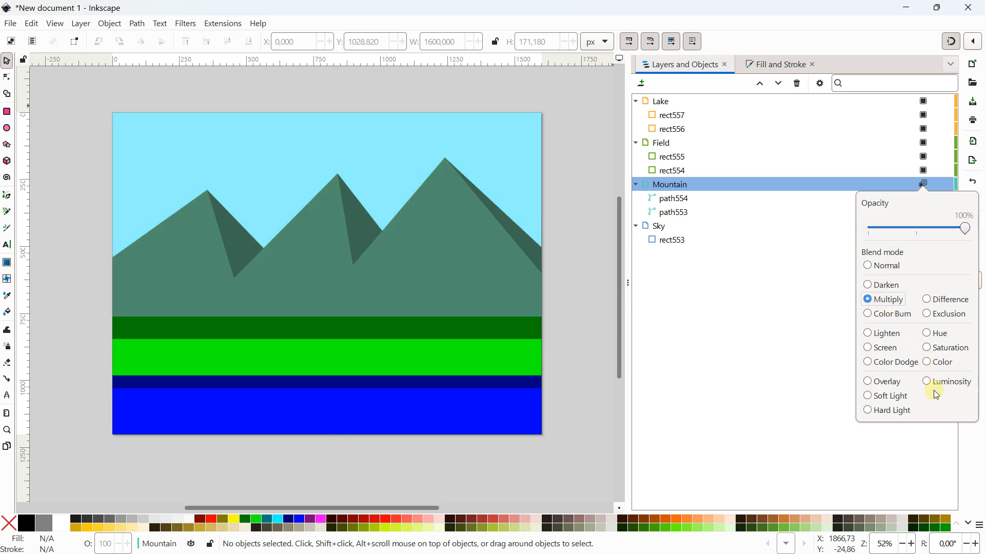
pyautogui.click(947, 382)
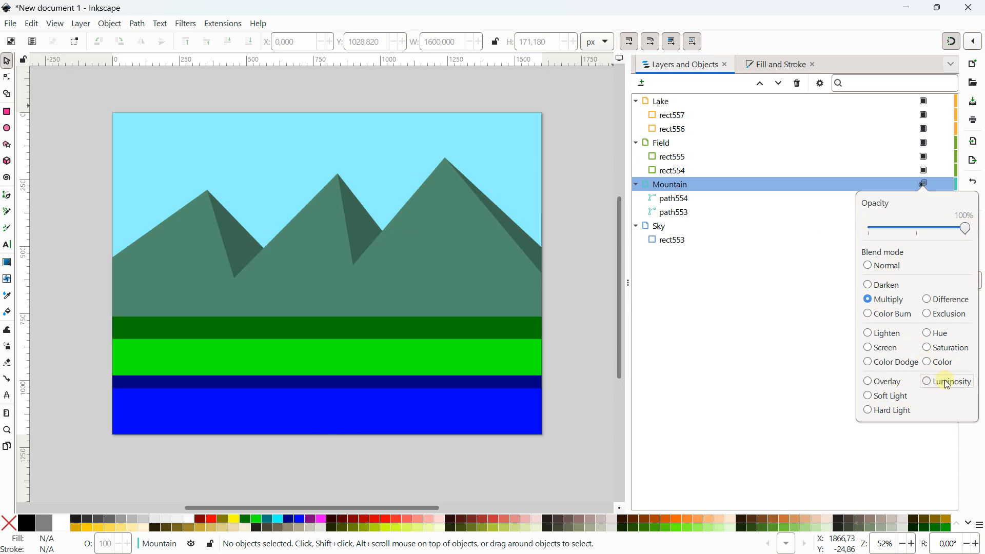
pyautogui.click(890, 267)
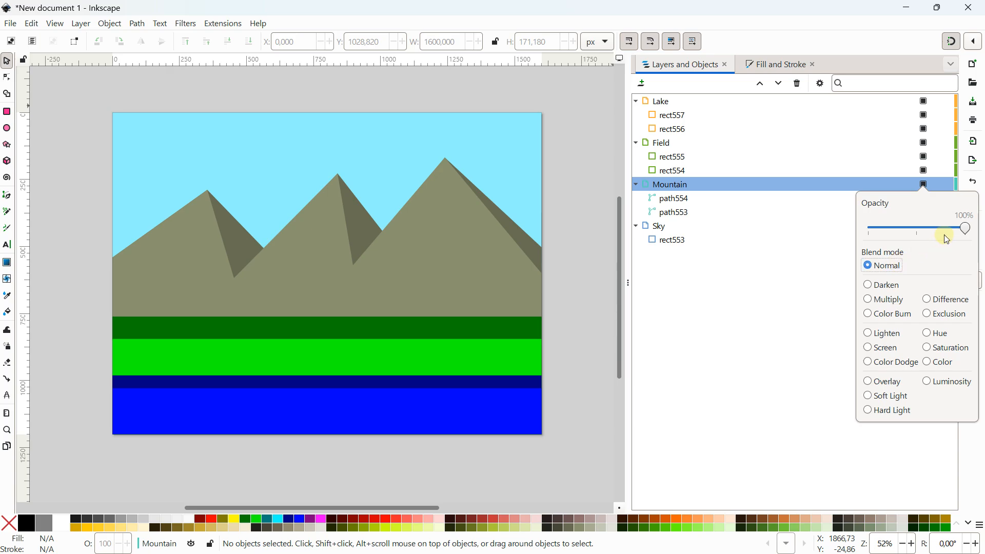
# - Try the Luminosity, Overlay, Hard Light and Color blend modes on the Mountain layer and restore Normal
pyautogui.click(929, 384)
pyautogui.click(882, 416)
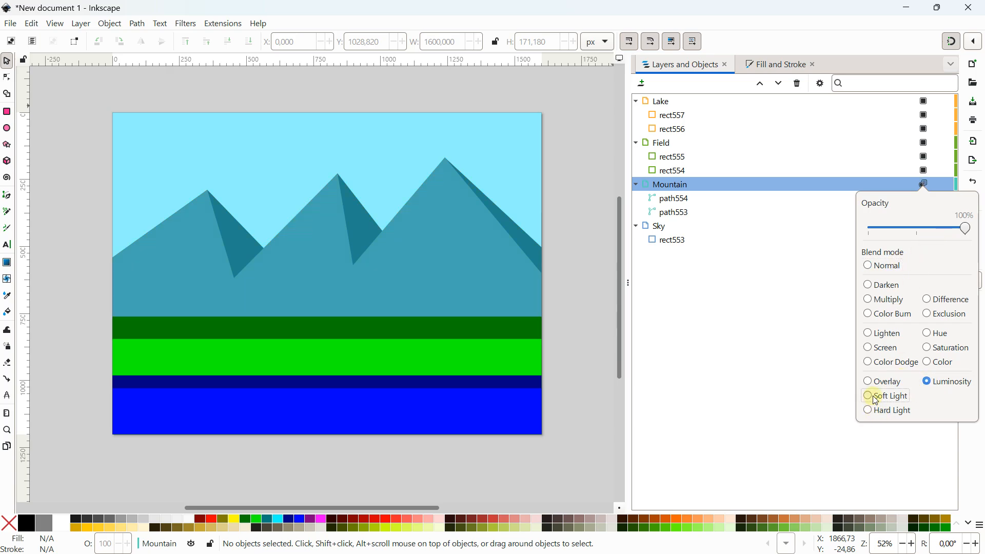
pyautogui.click(886, 386)
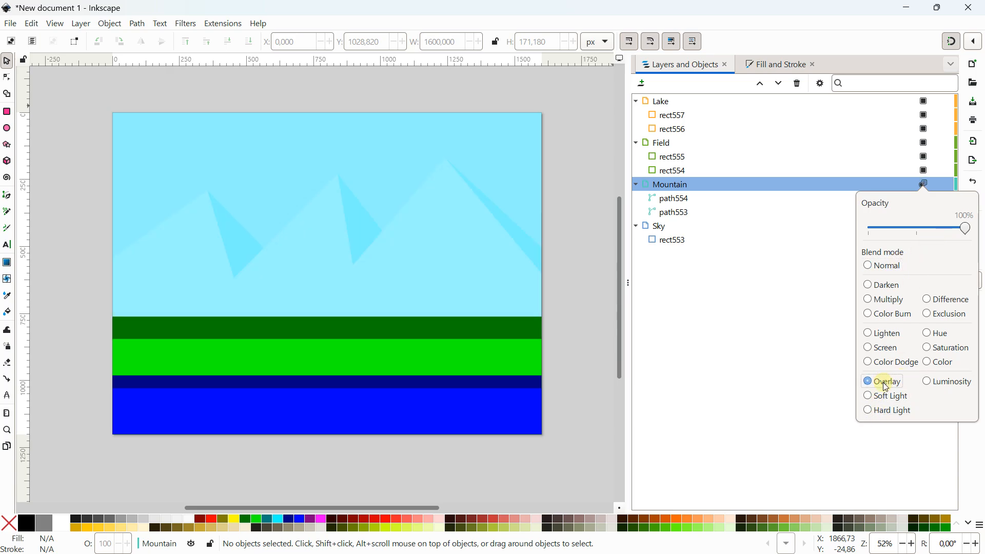
pyautogui.click(904, 409)
pyautogui.click(944, 362)
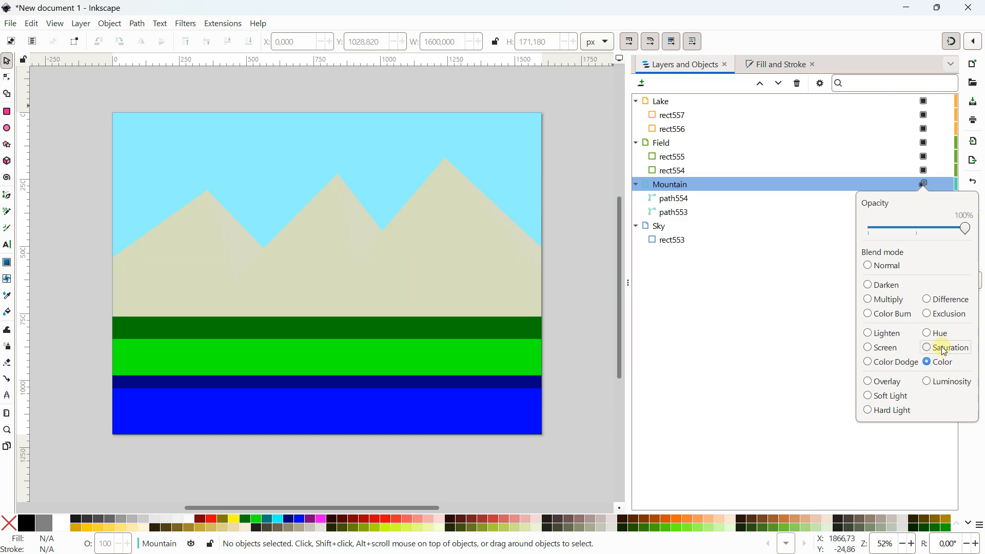
pyautogui.click(889, 270)
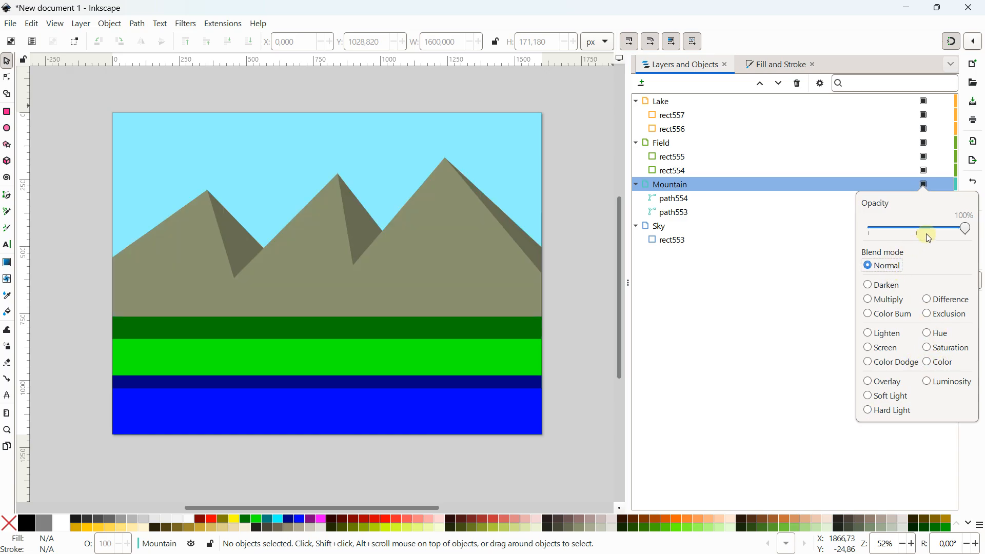
pyautogui.click(783, 227)
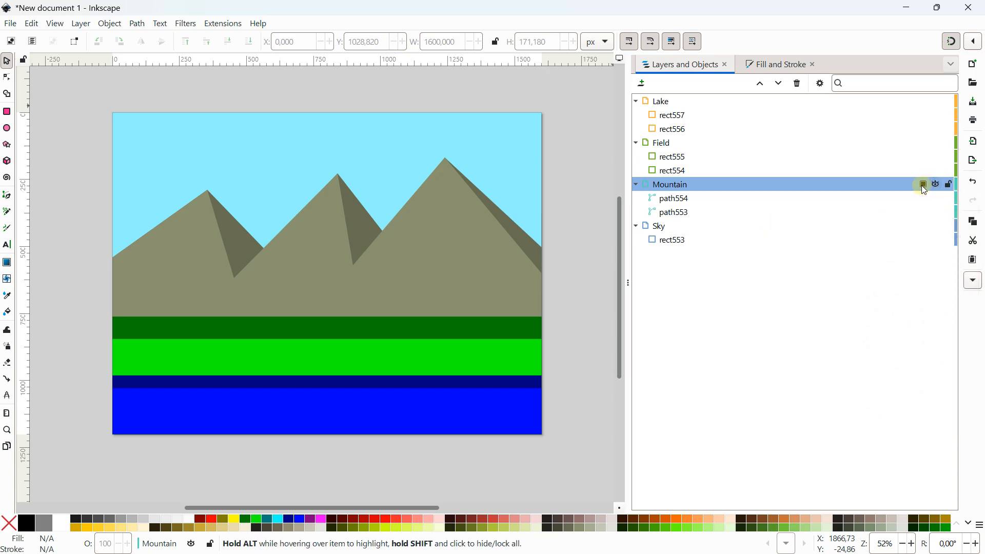
pyautogui.click(924, 189)
pyautogui.click(819, 250)
# - Make Sky the current layer, move its rectangle off the page toward the upper left and undo the move
pyautogui.click(666, 228)
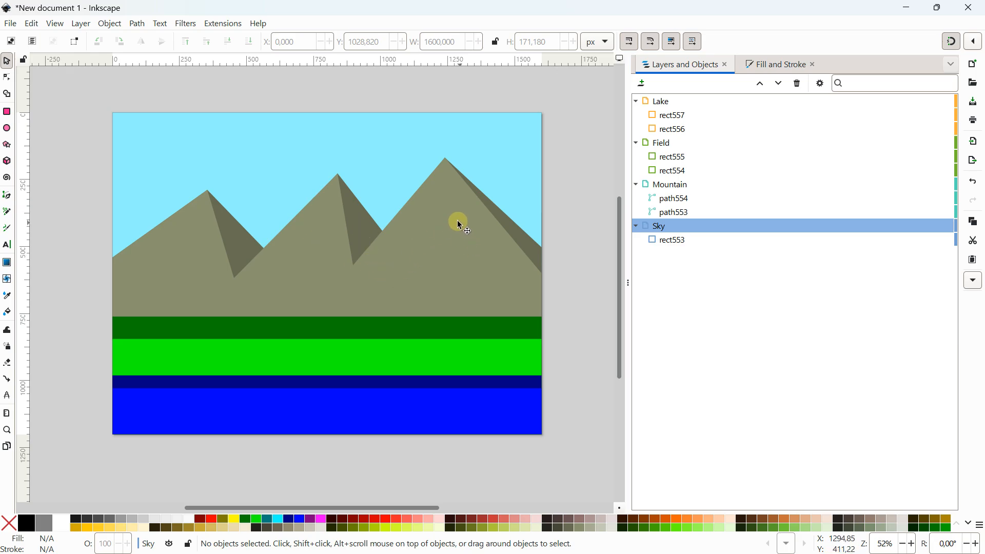
pyautogui.moveTo(407, 169); pyautogui.dragTo(361, 156)
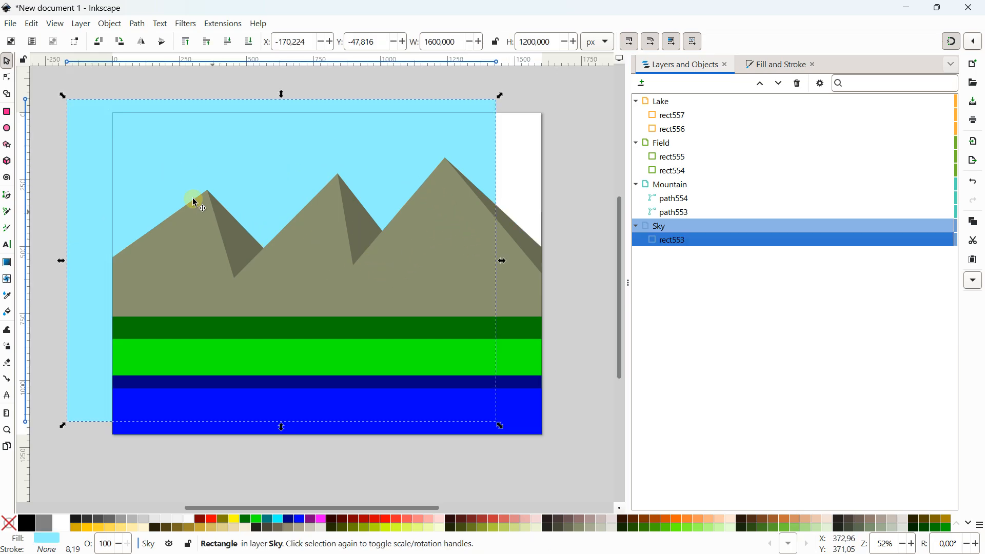
pyautogui.click(32, 25)
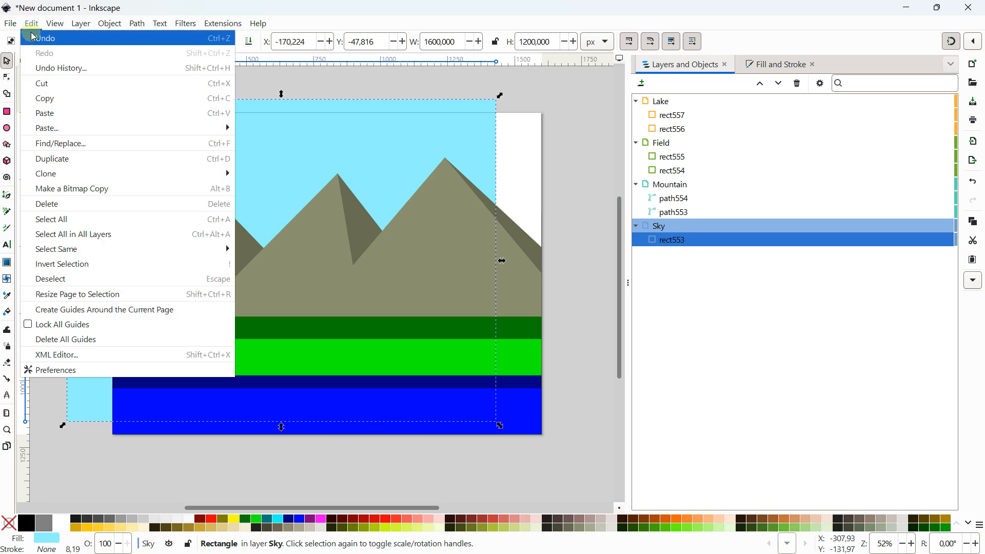
pyautogui.click(34, 39)
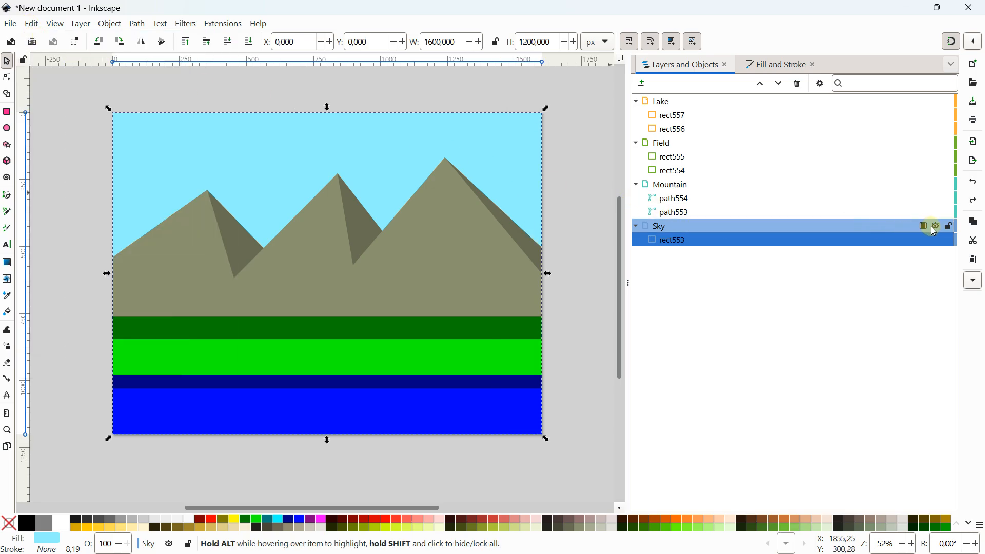
# - Lock the Sky layer, try to move its rectangle on the canvas, and unlock the layer again
pyautogui.click(949, 226)
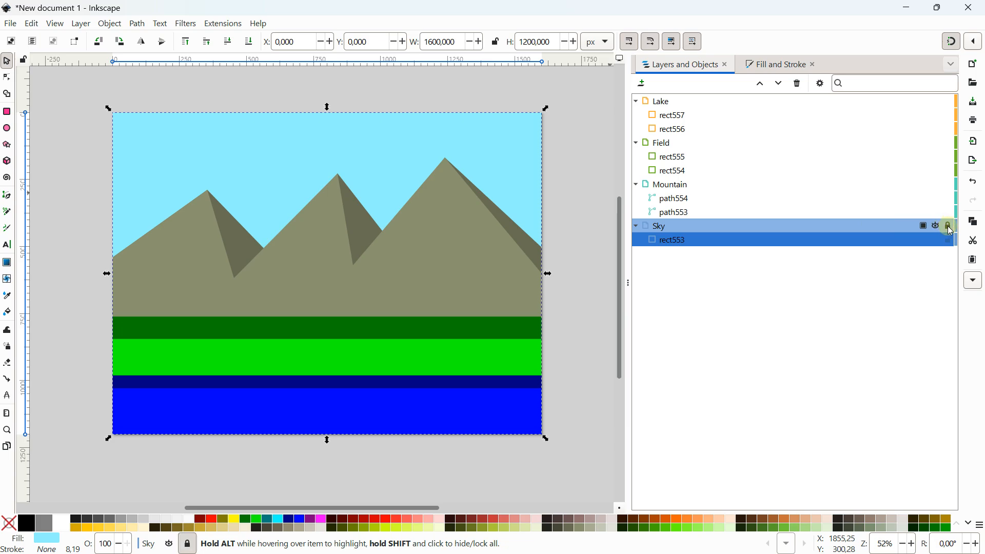
pyautogui.click(583, 192)
pyautogui.moveTo(481, 153); pyautogui.dragTo(172, 135)
pyautogui.moveTo(215, 169); pyautogui.dragTo(102, 147)
pyautogui.moveTo(299, 162); pyautogui.dragTo(183, 128)
pyautogui.moveTo(439, 152); pyautogui.dragTo(301, 126)
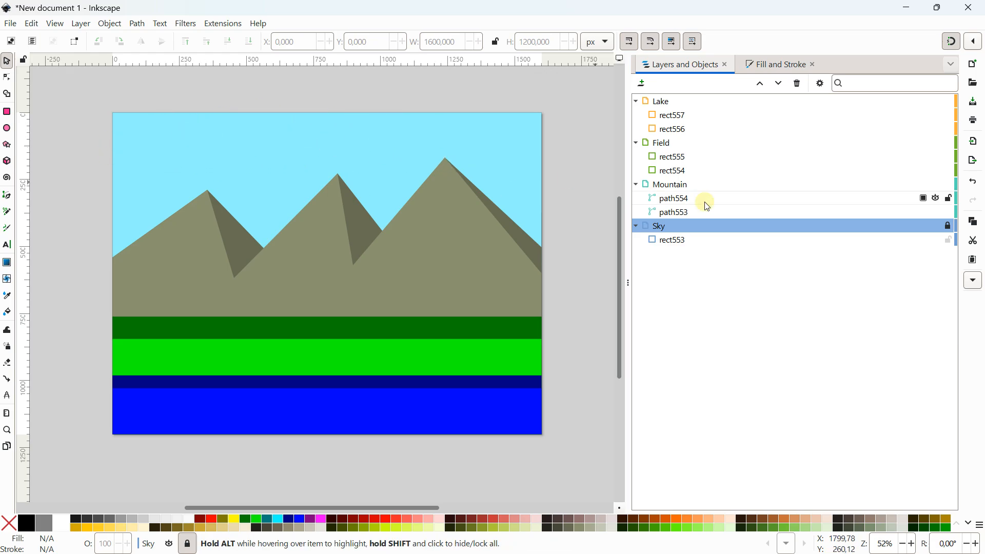
pyautogui.click(949, 226)
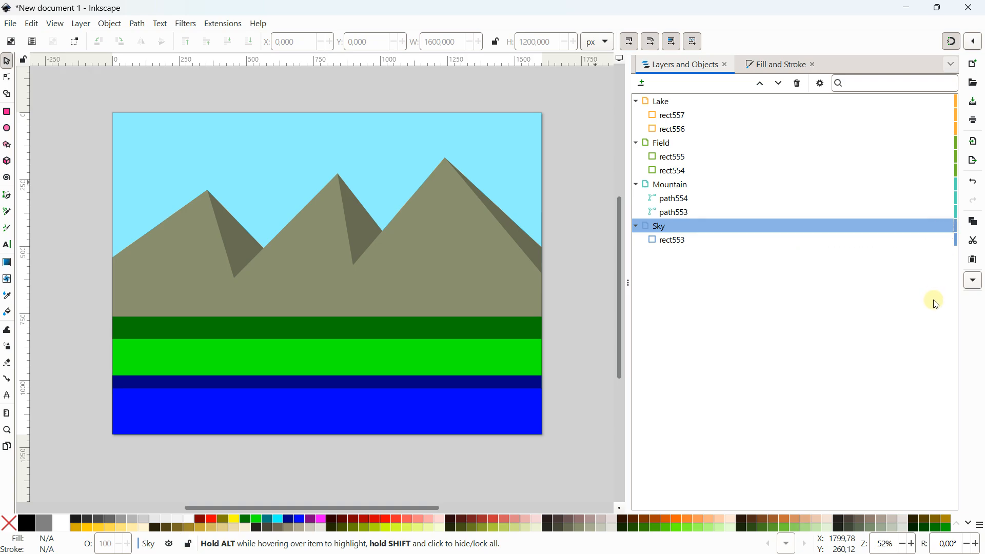
# - Make Mountain the current layer and select its light and dark mountain paths in turn to identify them
pyautogui.click(671, 190)
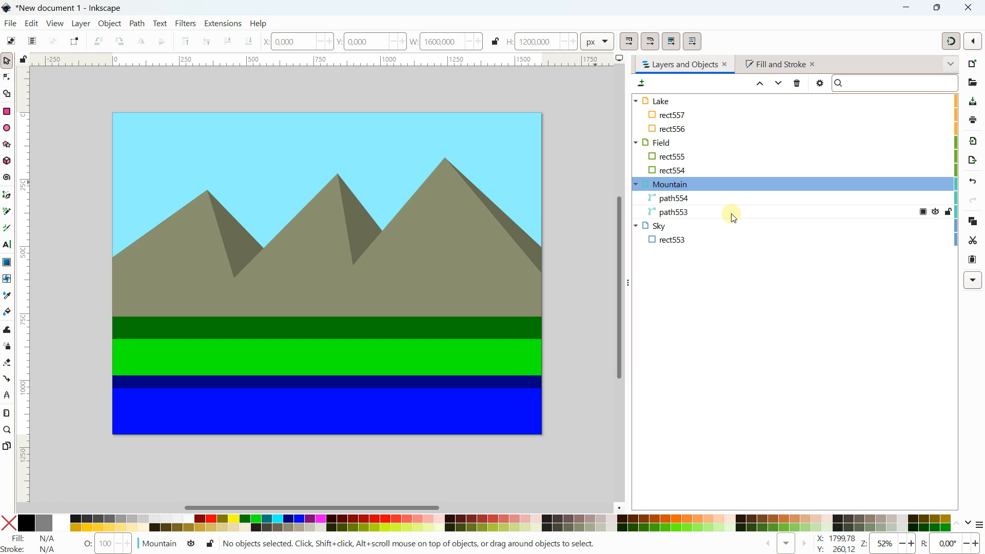
pyautogui.click(686, 201)
pyautogui.click(684, 213)
pyautogui.click(680, 200)
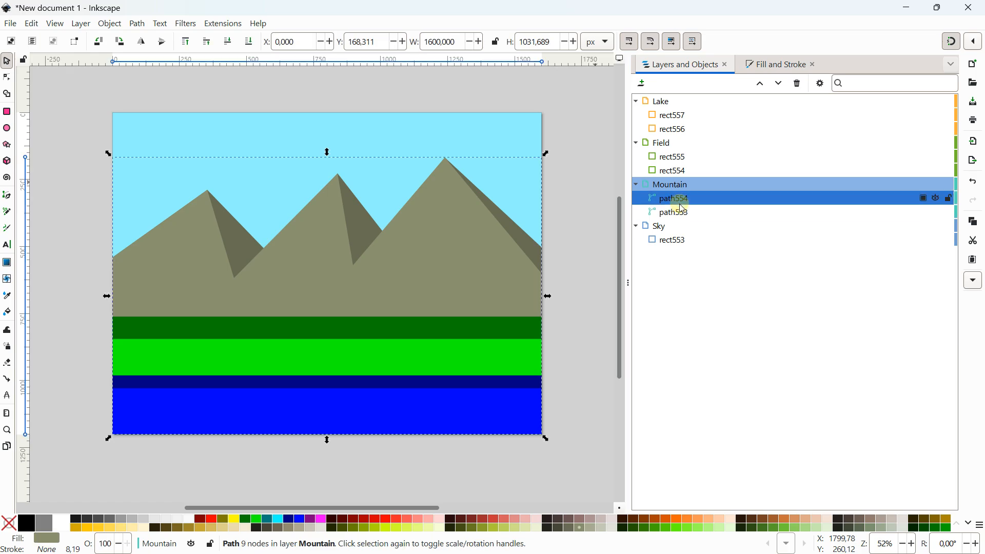
pyautogui.click(681, 212)
pyautogui.click(681, 201)
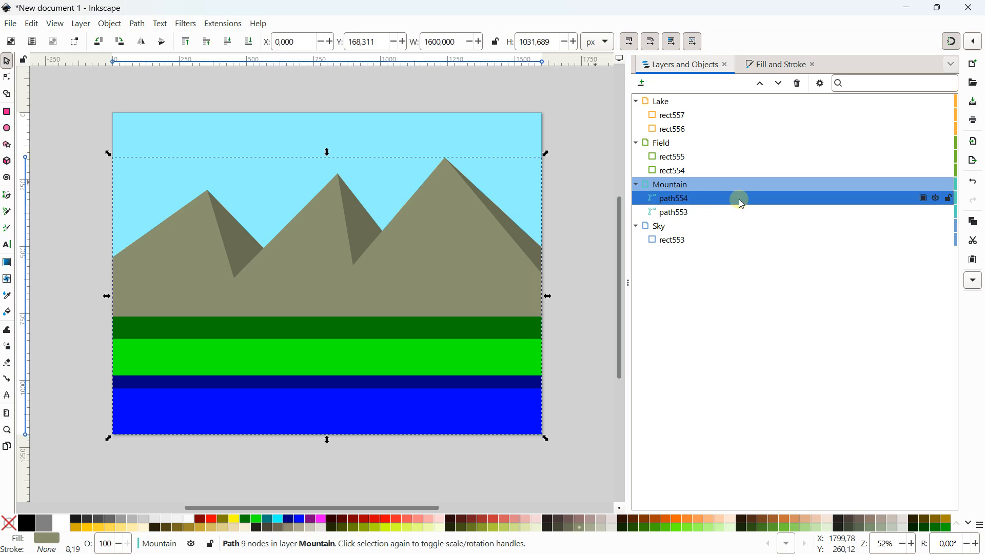
# - Toggle the visibility of the light mountain path and the dark shading path off and back on
pyautogui.click(940, 200)
pyautogui.click(940, 200)
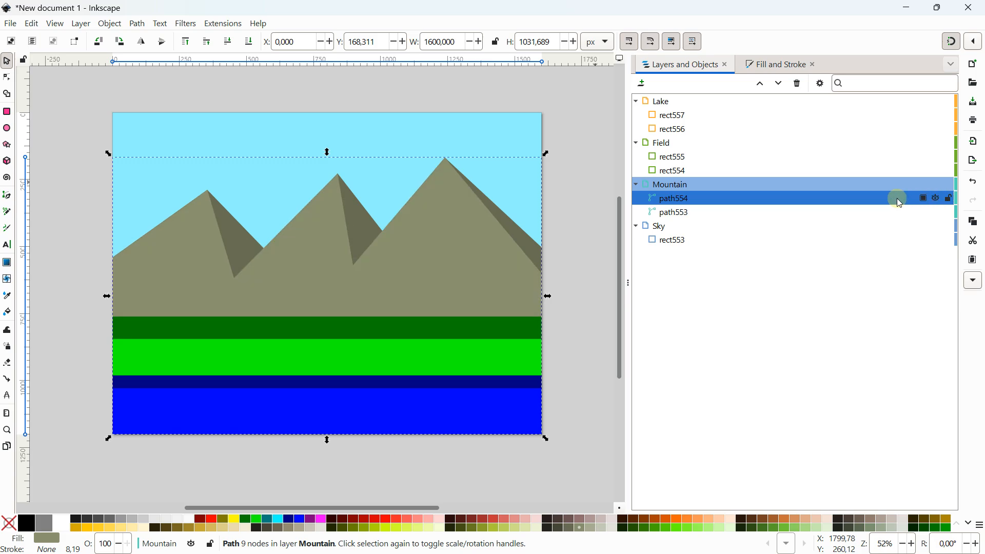
pyautogui.click(888, 213)
pyautogui.click(936, 214)
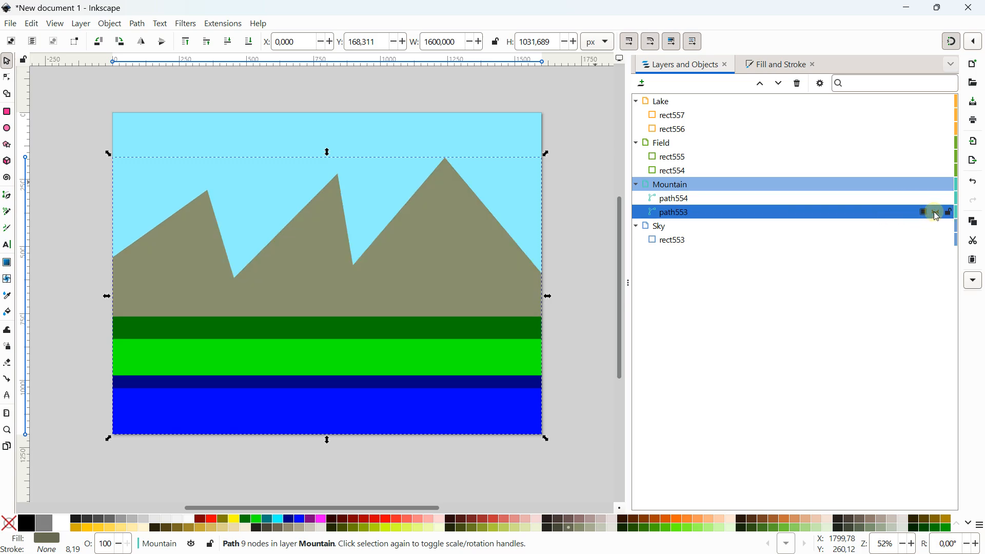
pyautogui.click(936, 214)
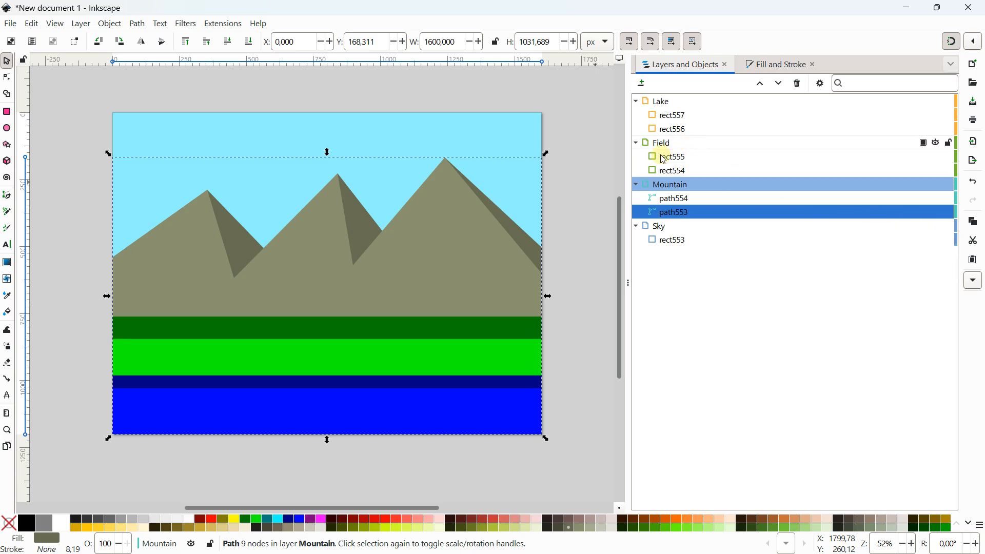
# - Duplicate the Lake layer and duplicate the resulting copy once more
pyautogui.click(660, 105)
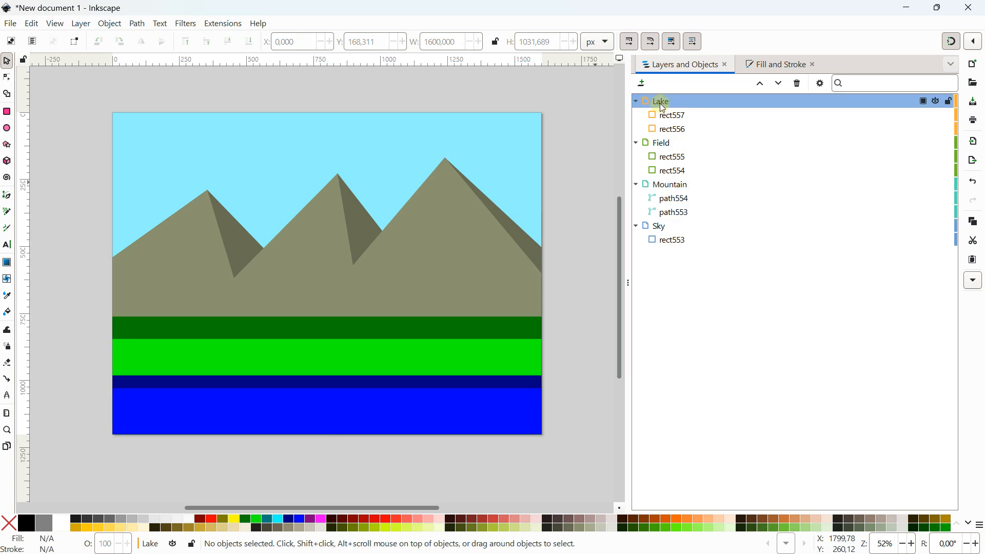
pyautogui.rightClick(660, 104)
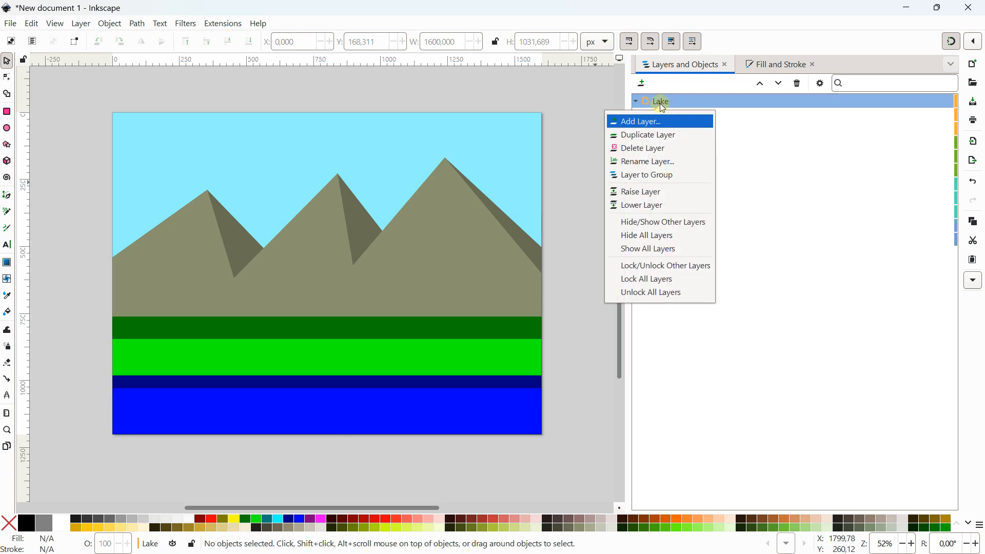
pyautogui.click(651, 135)
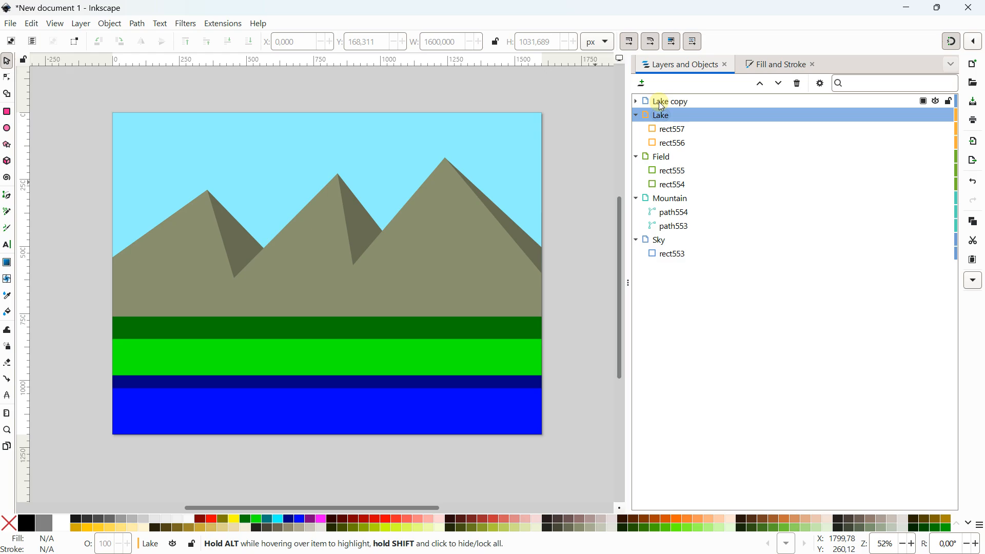
pyautogui.click(660, 101)
pyautogui.rightClick(663, 103)
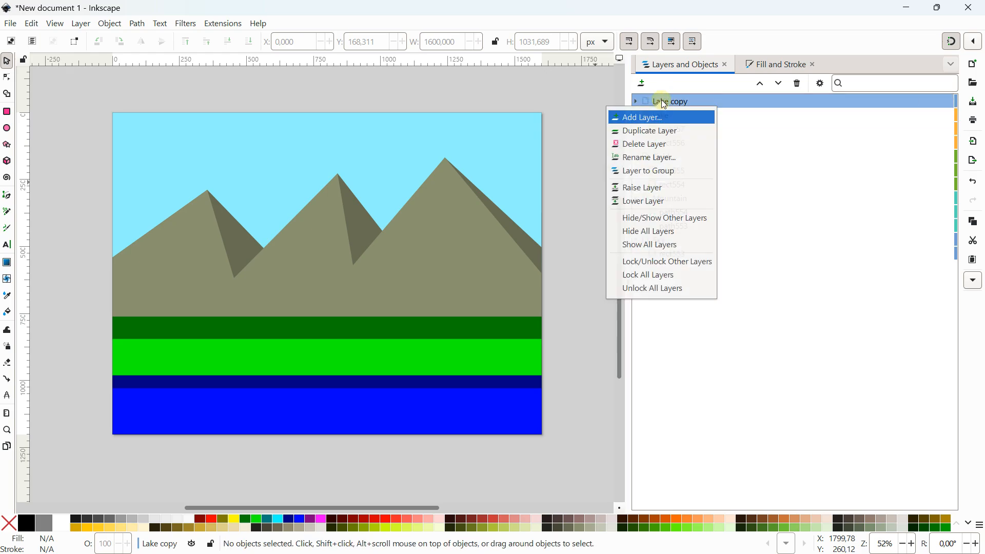
pyautogui.click(664, 131)
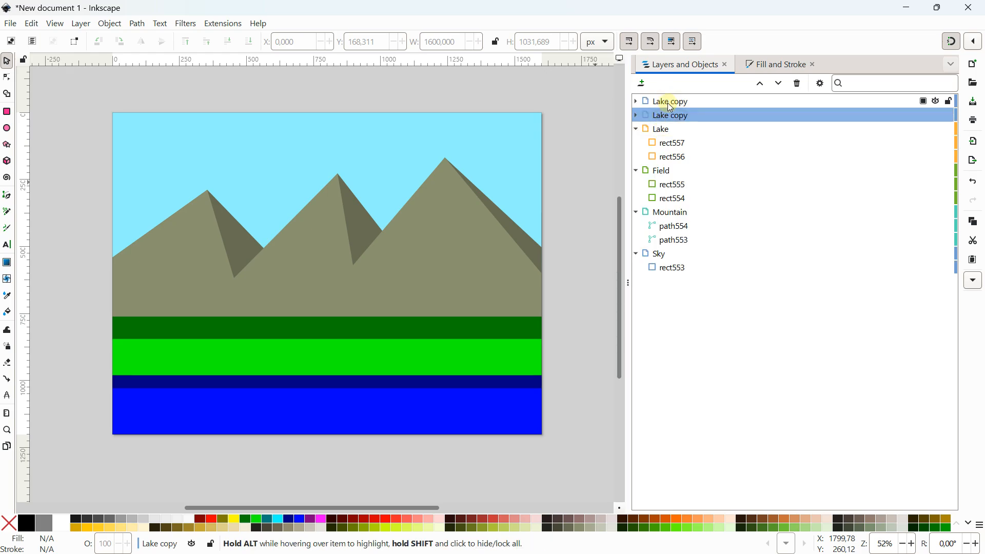
# - Delete both duplicated Lake layers, keeping the original Lake layer
pyautogui.click(671, 105)
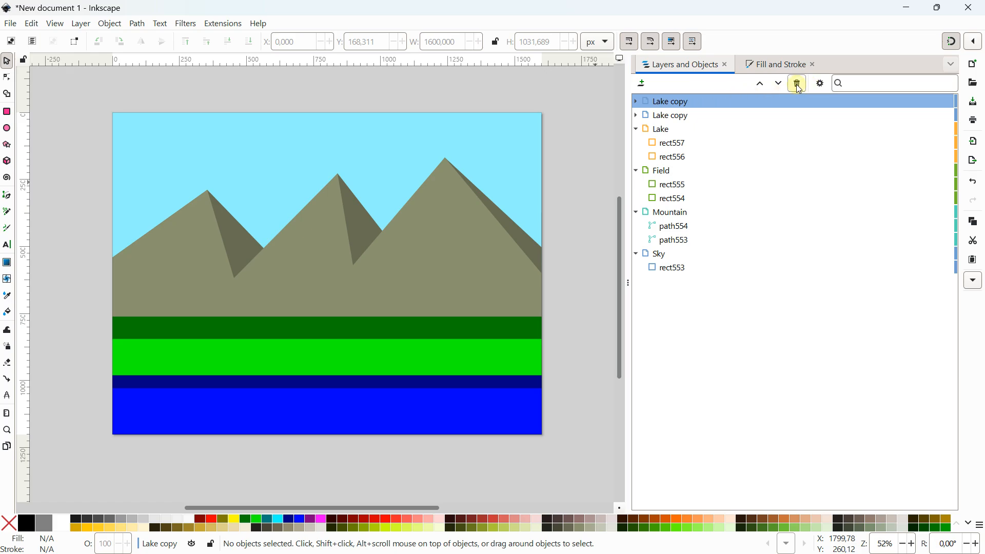
pyautogui.click(688, 101)
pyautogui.rightClick(688, 101)
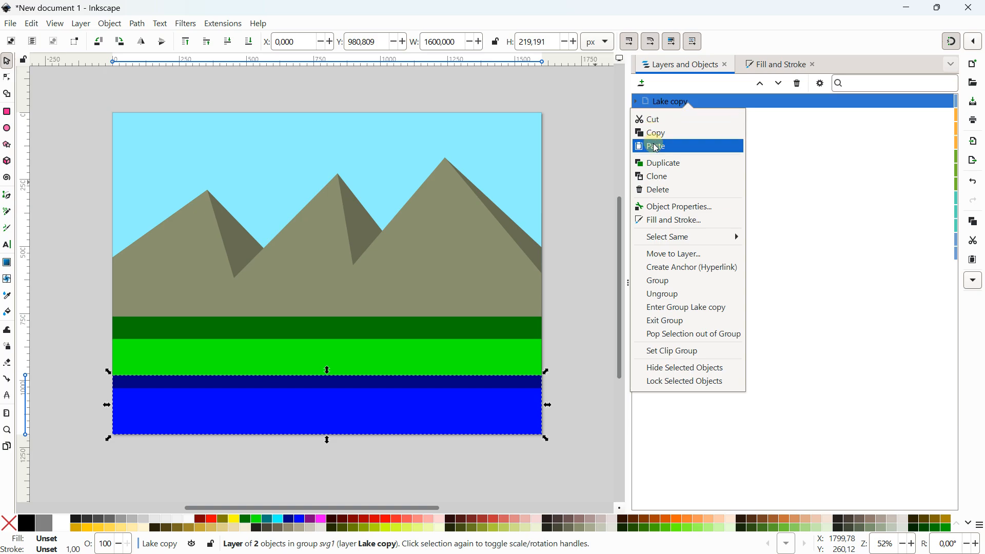
pyautogui.click(677, 196)
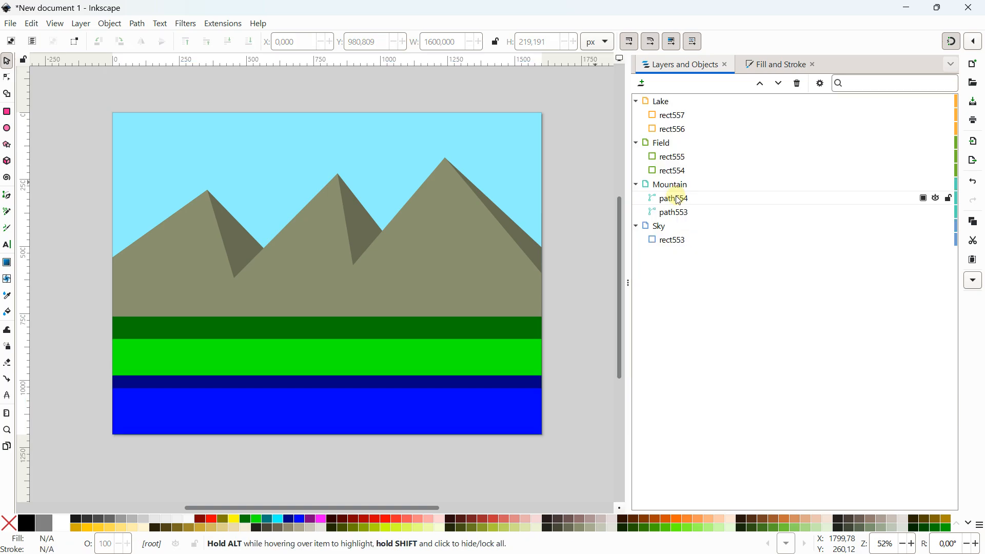
pyautogui.click(680, 234)
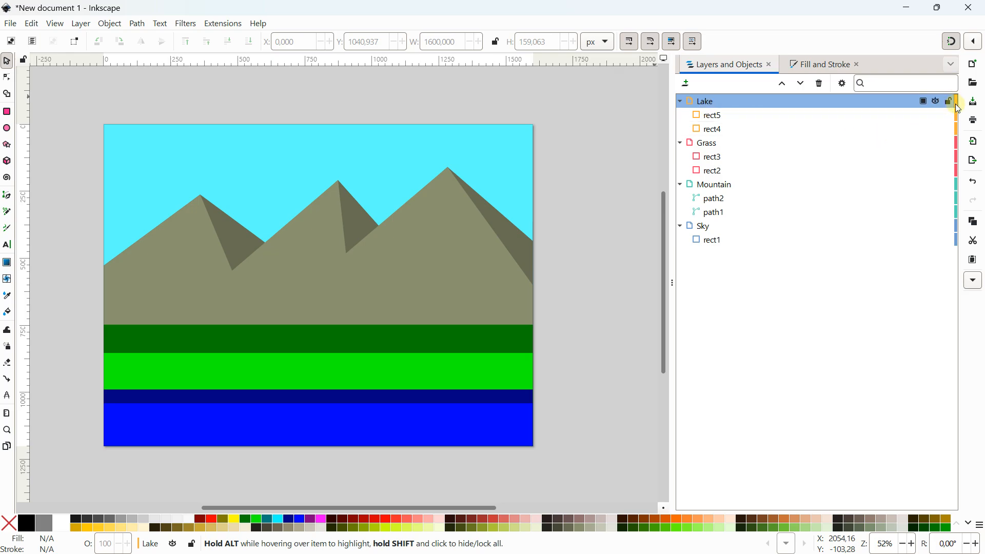
# - Change the Lake layer's highlight color to blue (RGBA 3e97fcff)
pyautogui.click(958, 108)
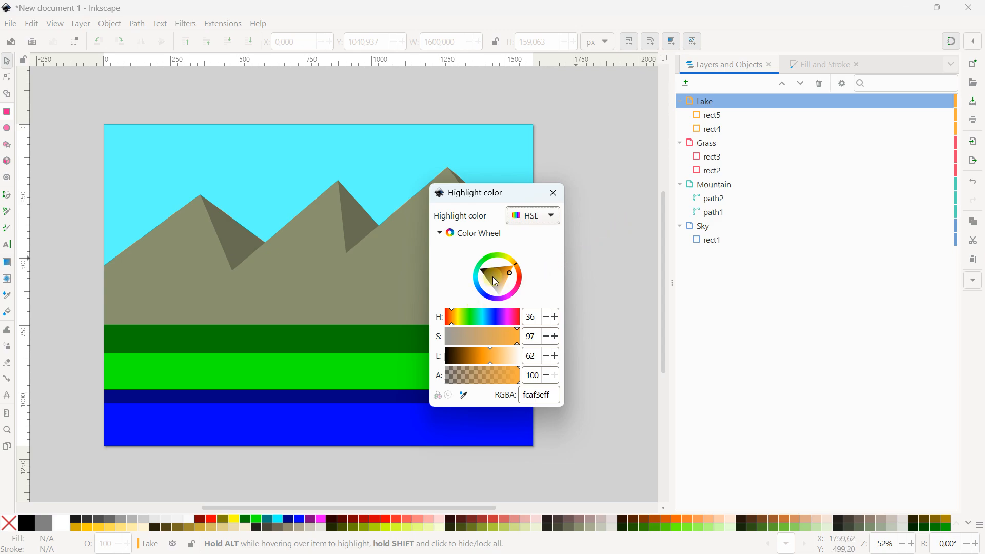
pyautogui.click(492, 316)
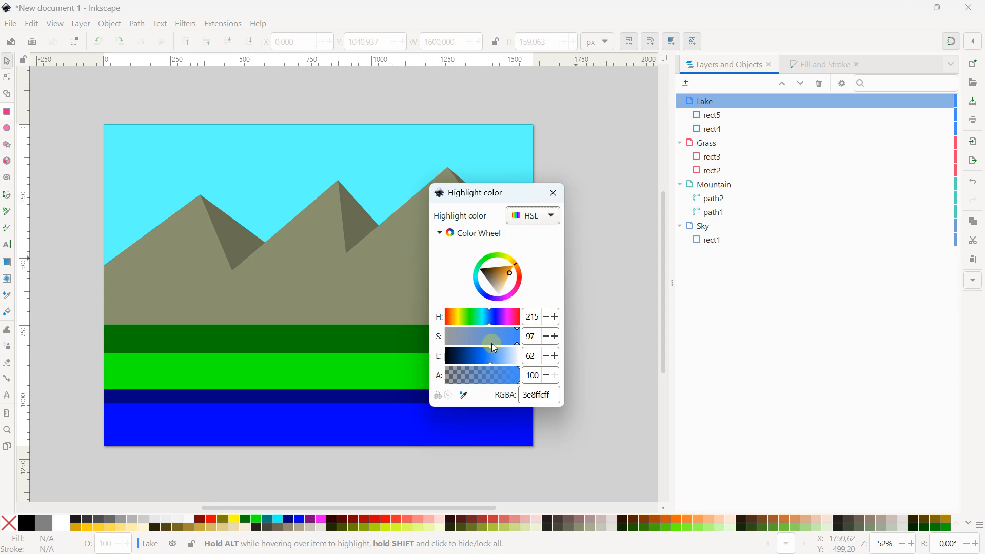
pyautogui.click(485, 296)
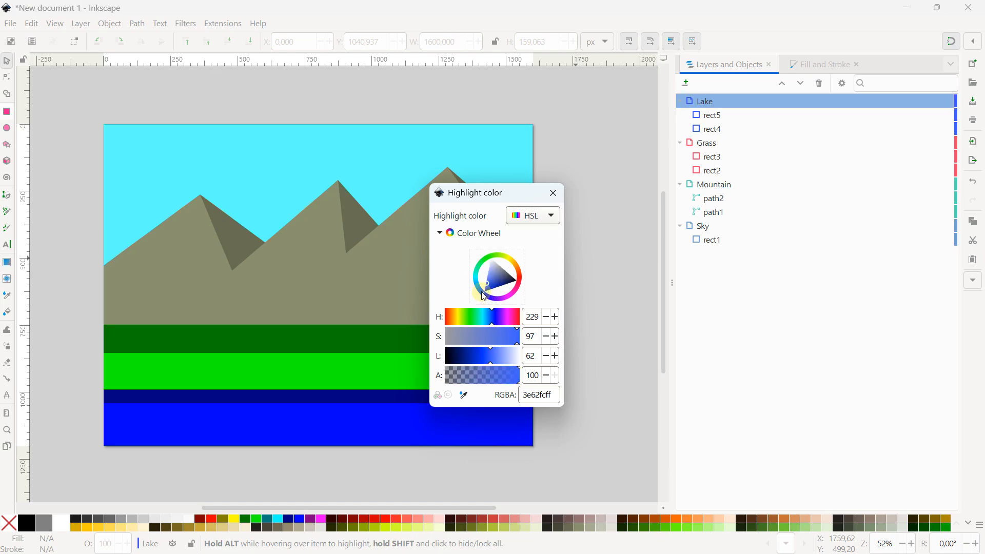
pyautogui.moveTo(484, 296); pyautogui.dragTo(480, 294)
pyautogui.click(552, 194)
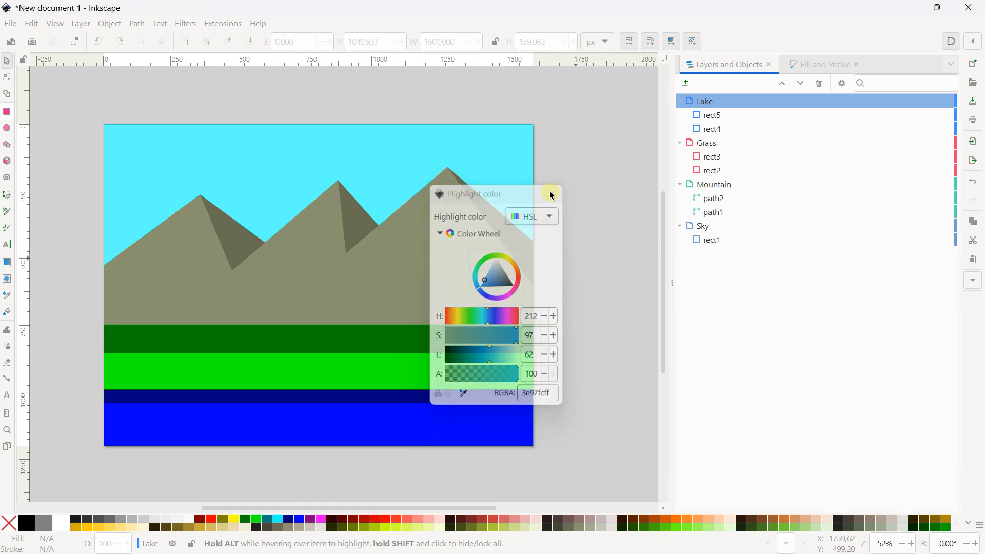
# - Change the Grass layer's highlight color to green (RGBA 19ff00ff)
pyautogui.click(956, 143)
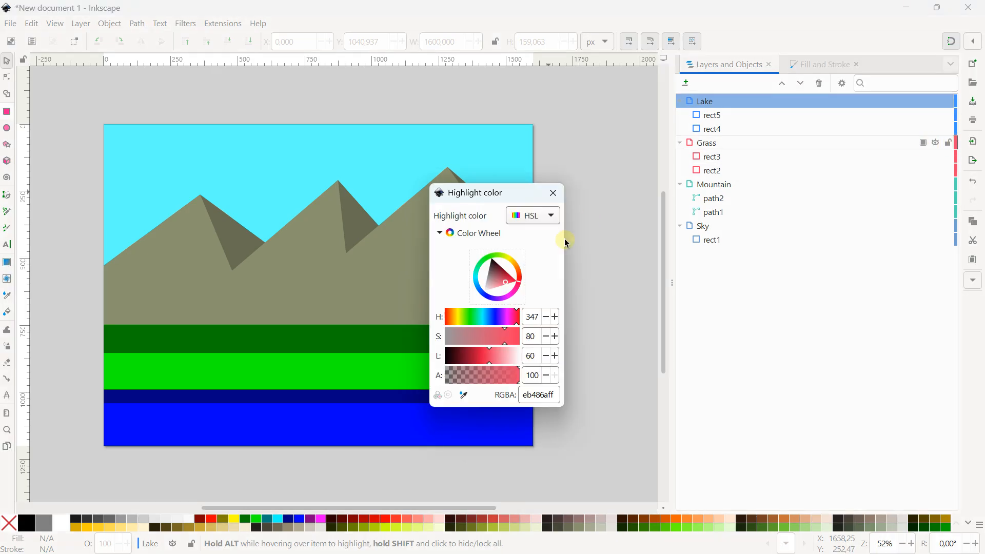
pyautogui.click(488, 255)
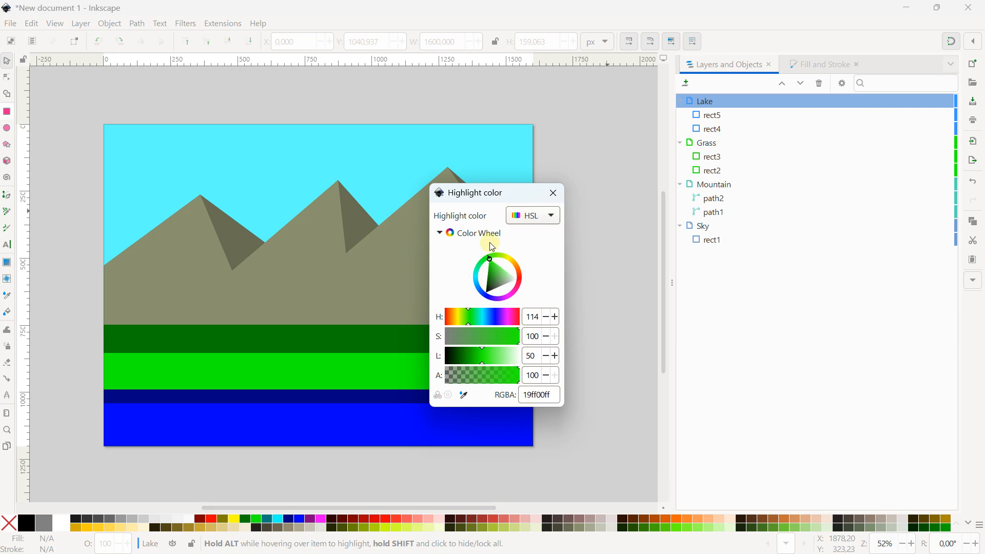
pyautogui.click(556, 193)
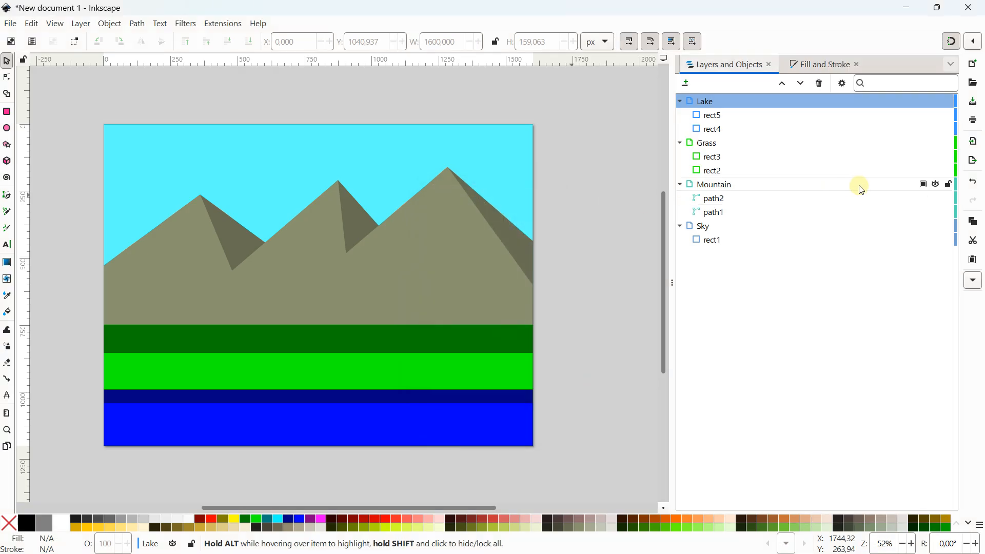
# - Change the Mountain layer's highlight color to brown (RGBA a45e00ff)
pyautogui.click(956, 189)
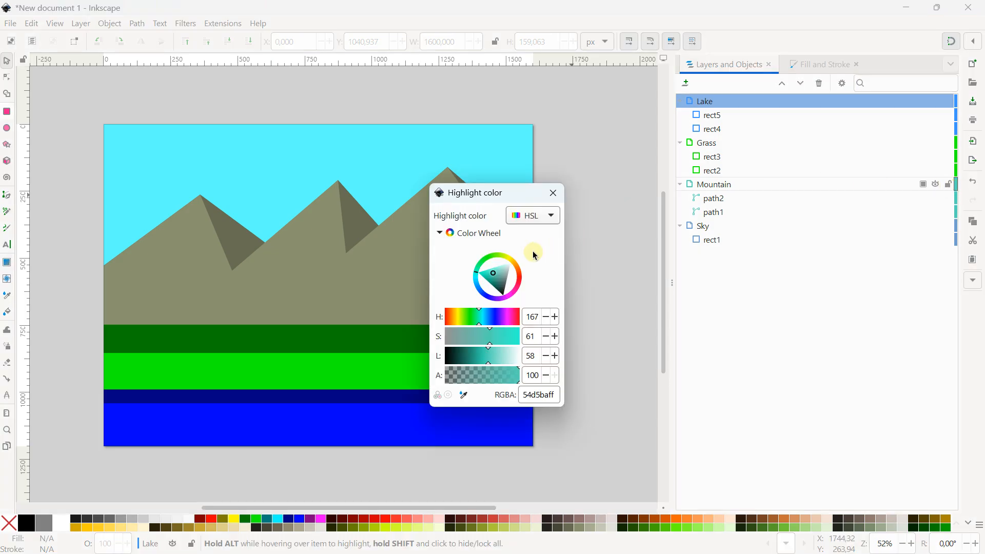
pyautogui.moveTo(483, 324); pyautogui.dragTo(469, 354)
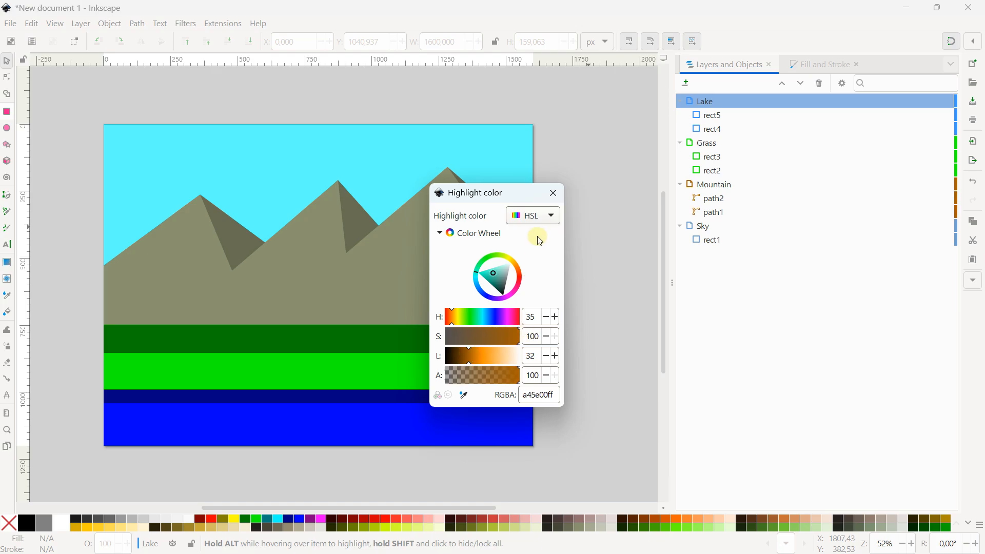
pyautogui.click(555, 197)
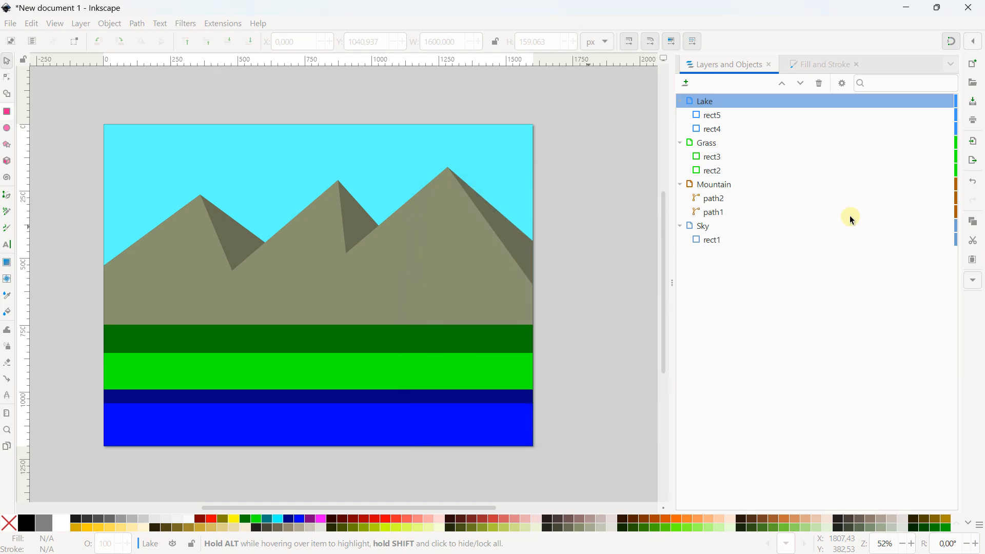
# - Change the Sky layer's highlight color to yellow
pyautogui.click(956, 227)
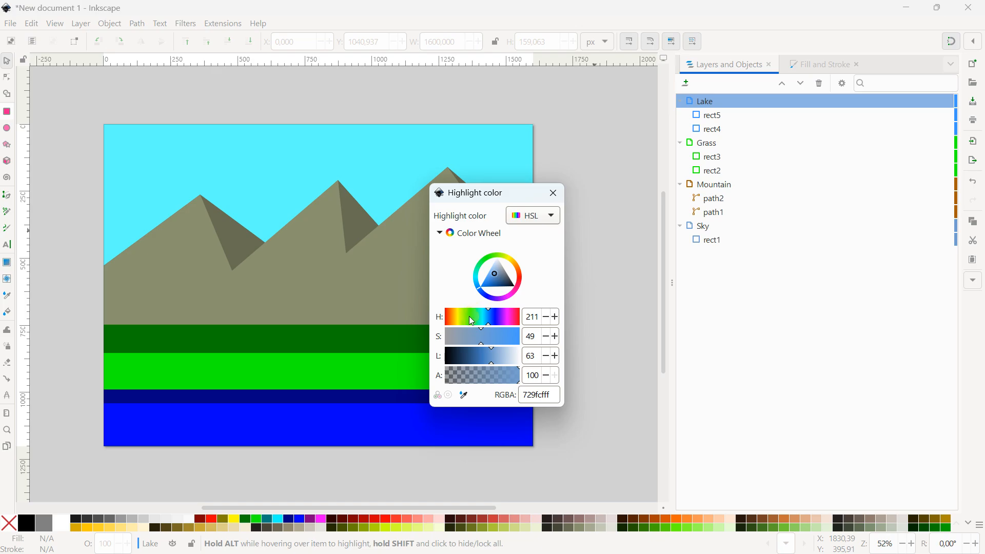
pyautogui.click(455, 318)
pyautogui.moveTo(454, 319); pyautogui.dragTo(532, 328)
pyautogui.moveTo(490, 357); pyautogui.dragTo(483, 359)
pyautogui.click(553, 193)
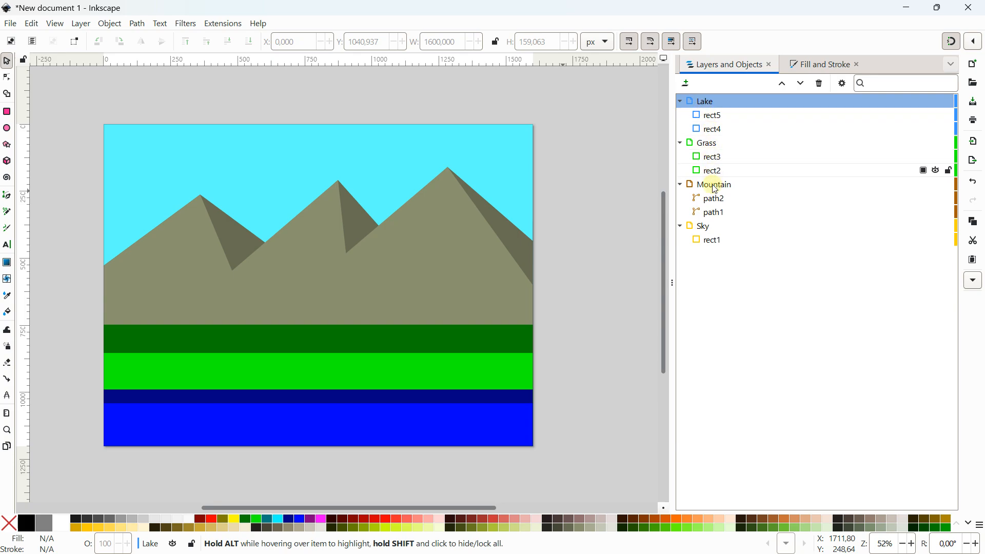
# - Examine the commands available for managing layers, including adding, renaming, duplicating, reordering, hiding, locking and deleting the Lake layer
pyautogui.moveTo(409, 263)
pyautogui.mouseDown()
pyautogui.moveTo(417, 229)
pyautogui.moveTo(410, 255)
pyautogui.mouseUp()
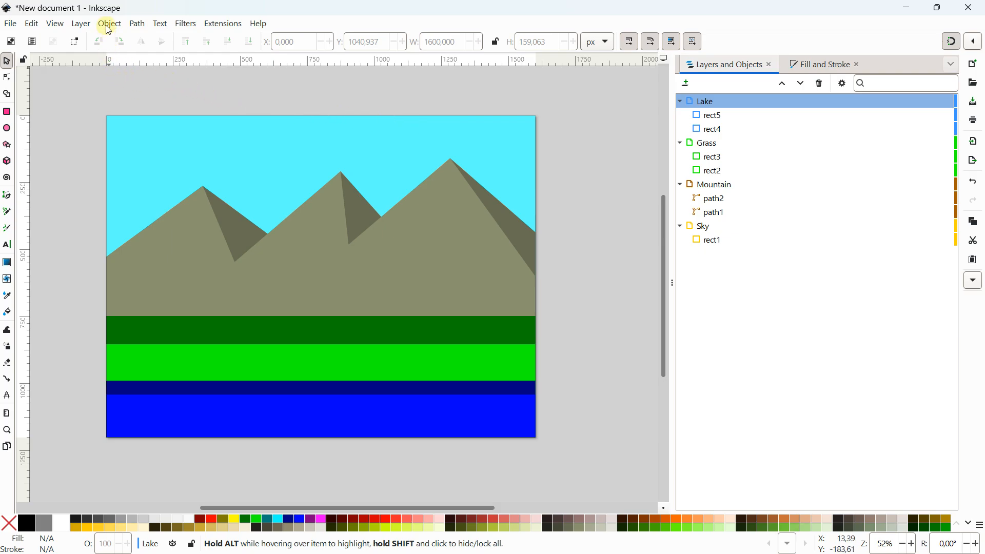
pyautogui.click(132, 28)
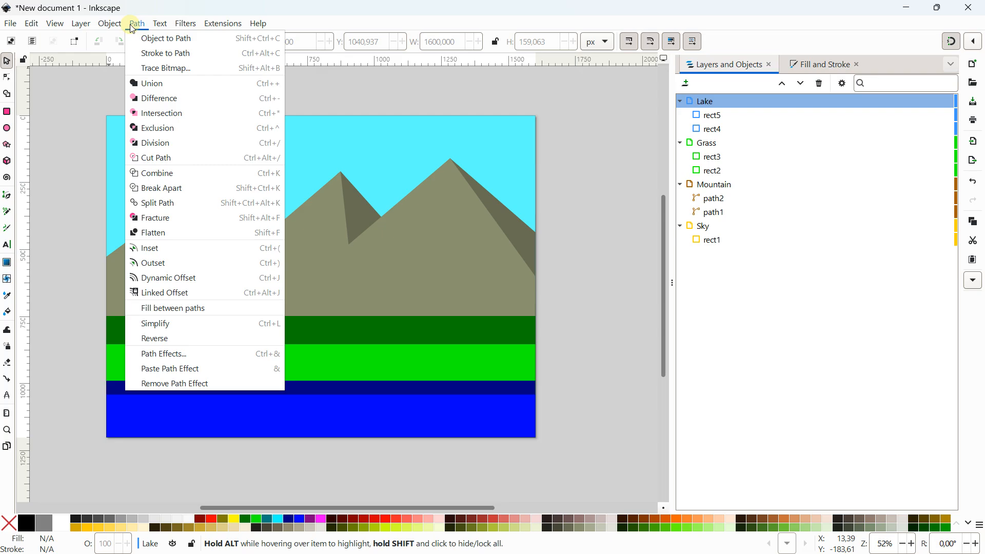
pyautogui.moveTo(79, 25)
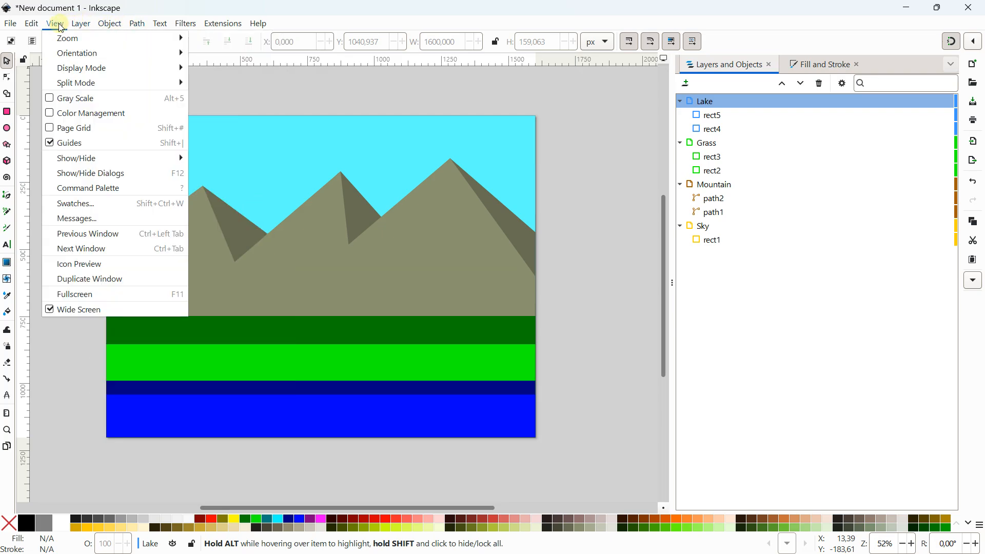
pyautogui.click(109, 24)
pyautogui.click(81, 24)
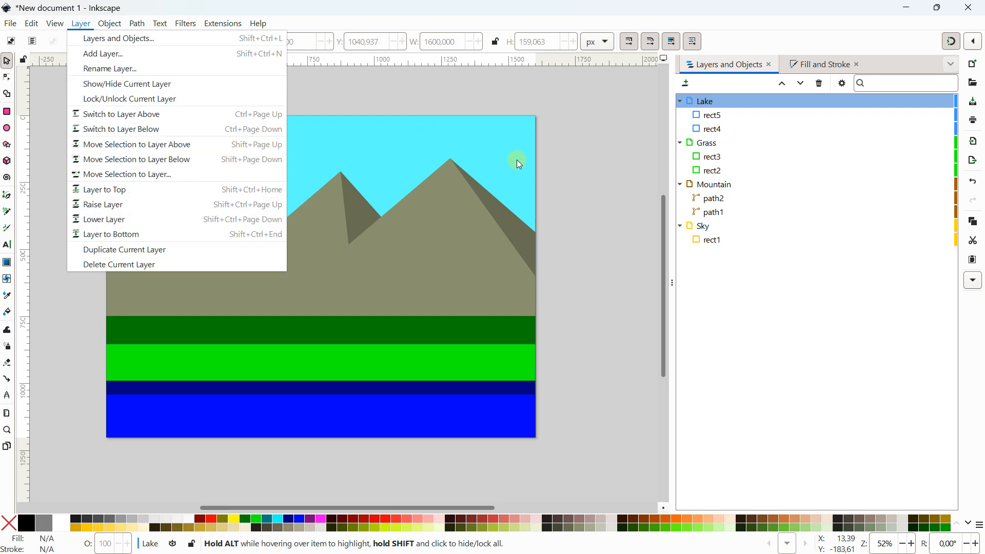
pyautogui.click(601, 178)
pyautogui.click(709, 143)
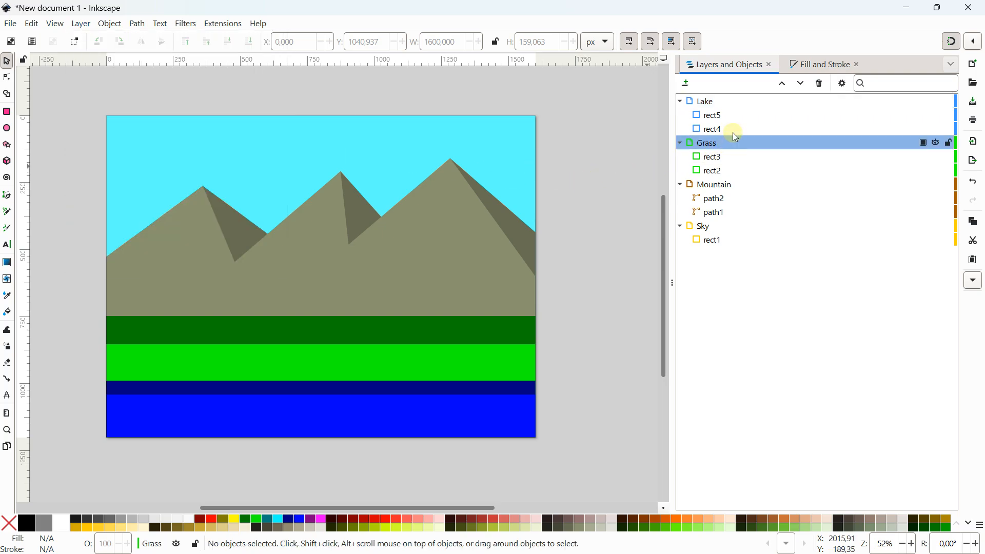
pyautogui.click(716, 102)
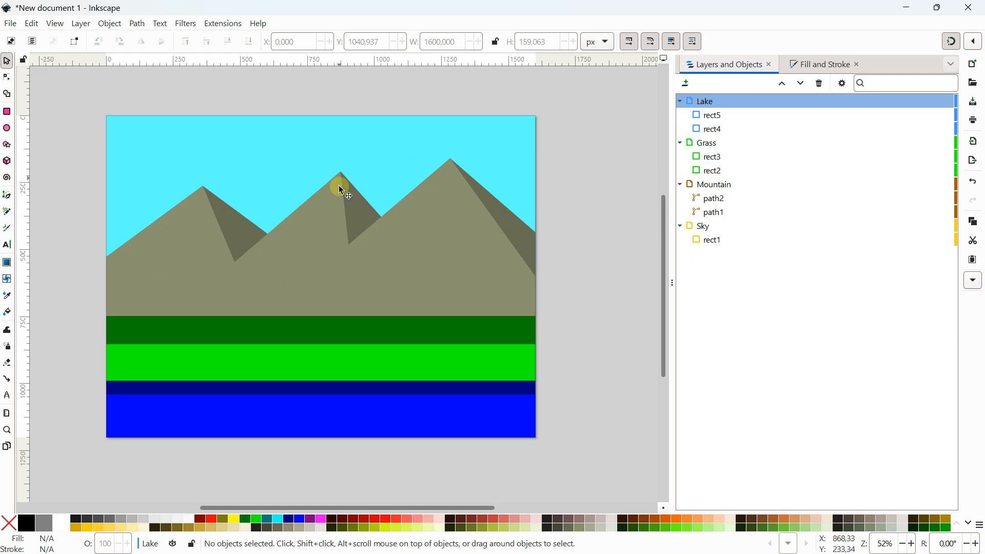
pyautogui.click(79, 24)
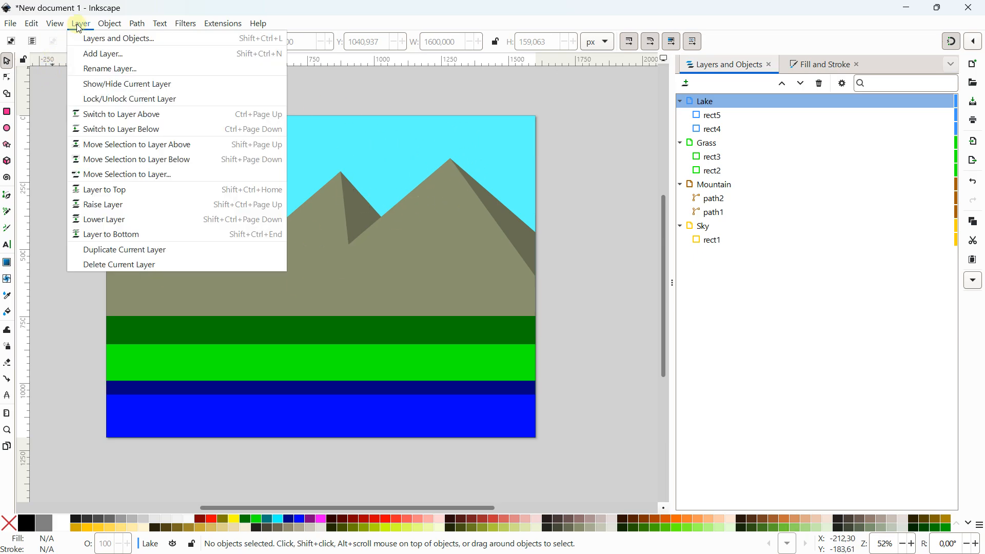
pyautogui.click(79, 26)
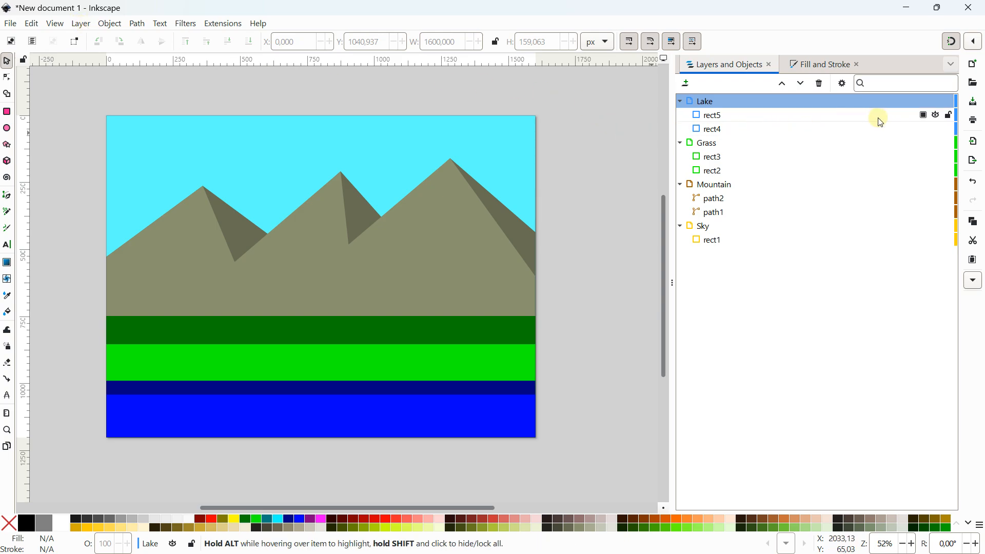
pyautogui.rightClick(727, 103)
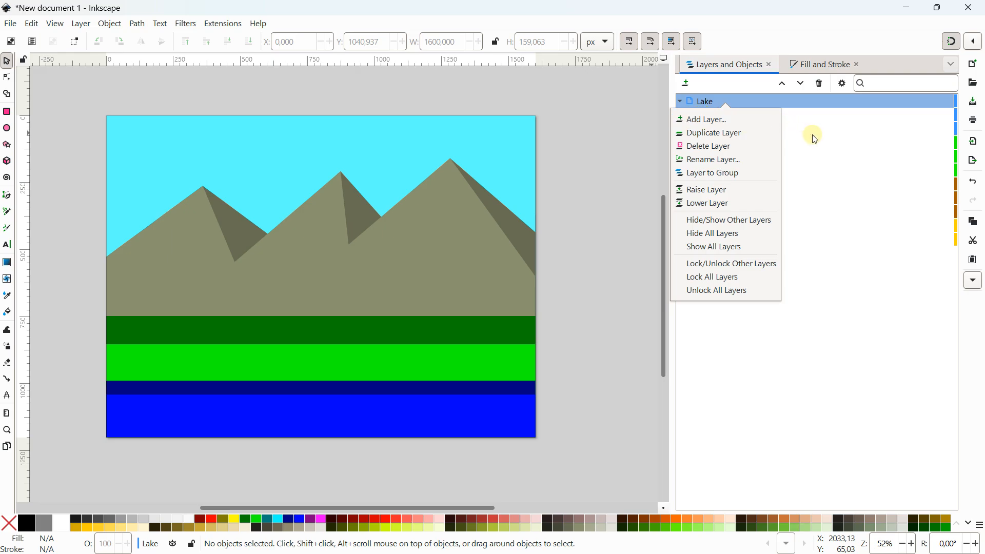
pyautogui.click(809, 136)
# - Move rect5 and rect4 out of the Lake layer to the root level, placing rect5 above rect4
pyautogui.click(717, 117)
pyautogui.moveTo(719, 118)
pyautogui.mouseDown()
pyautogui.moveTo(688, 119)
pyautogui.moveTo(685, 99)
pyautogui.moveTo(728, 96)
pyautogui.moveTo(719, 129)
pyautogui.moveTo(716, 97)
pyautogui.moveTo(729, 102)
pyautogui.mouseUp()
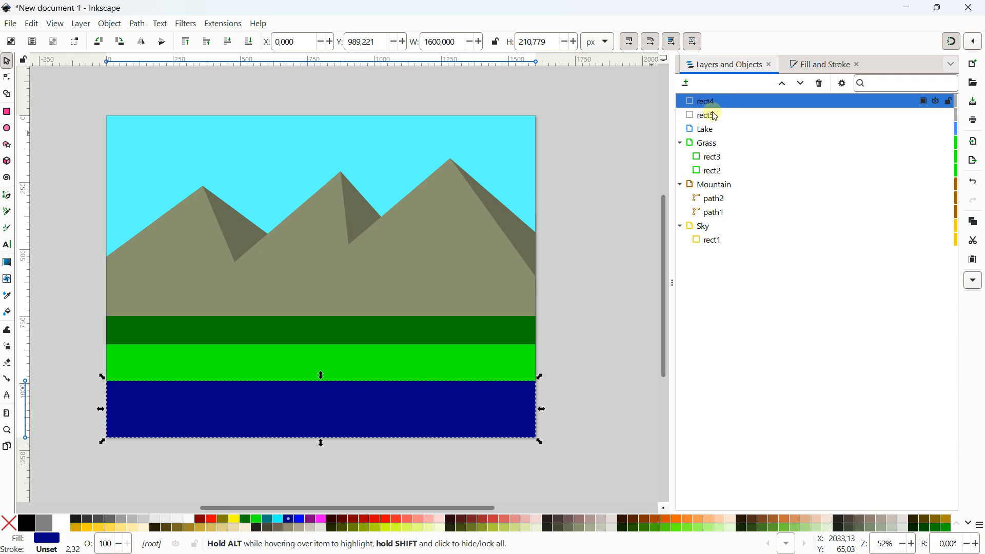
pyautogui.click(611, 195)
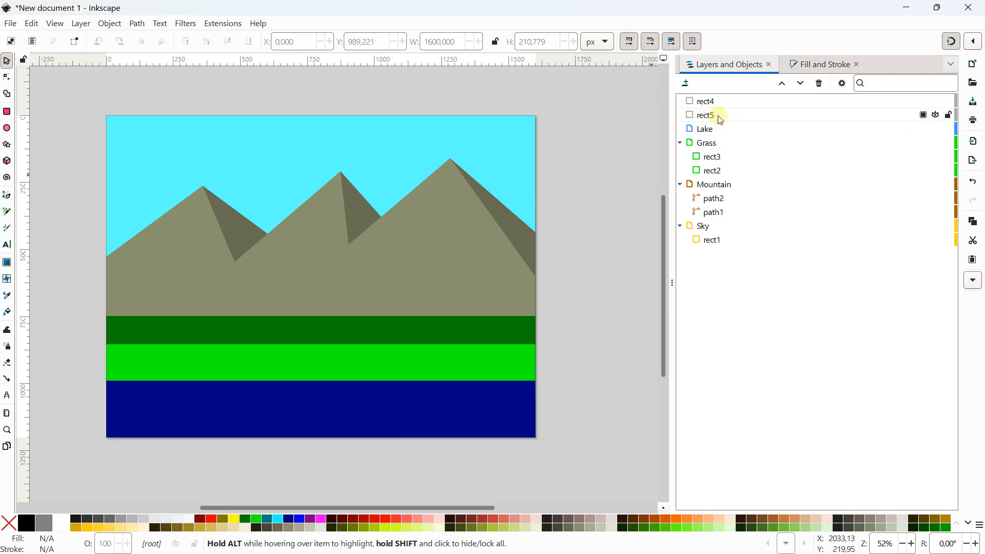
pyautogui.moveTo(717, 115); pyautogui.dragTo(718, 97)
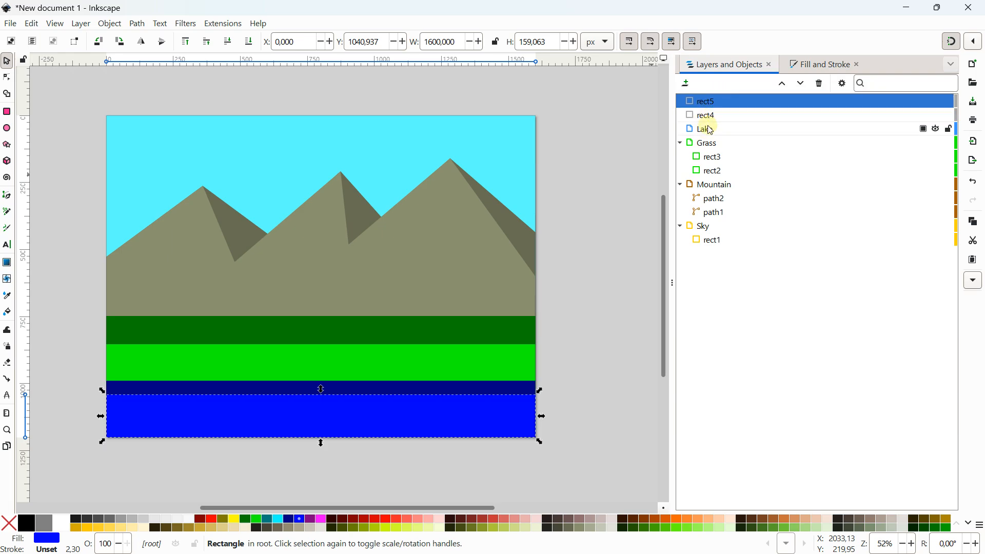
# - Move rect4 and rect5 back into the Lake layer with rect5 above rect4, and clear the selection
pyautogui.click(708, 129)
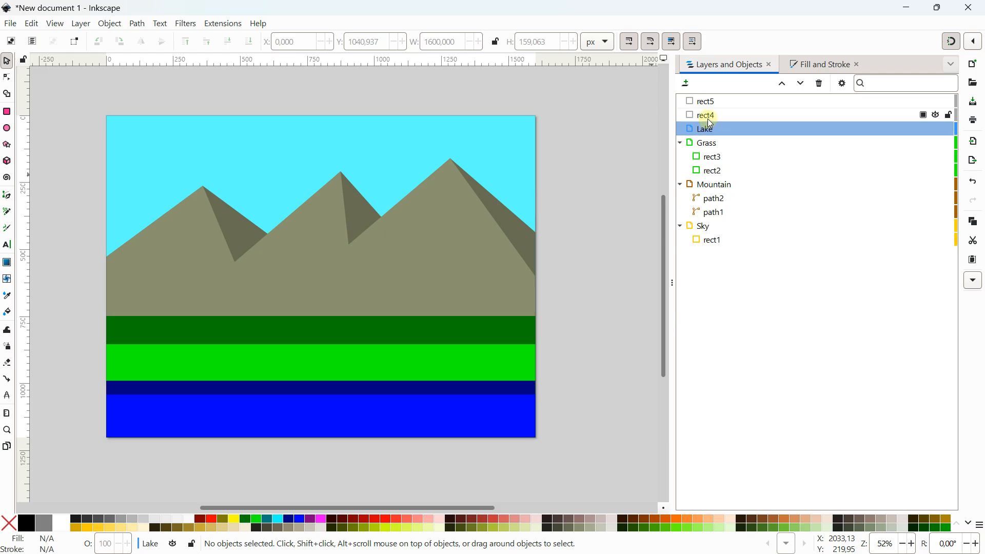
pyautogui.click(707, 118)
pyautogui.click(706, 103)
pyautogui.moveTo(707, 118)
pyautogui.mouseDown()
pyautogui.moveTo(726, 129)
pyautogui.moveTo(715, 102)
pyautogui.moveTo(730, 116)
pyautogui.moveTo(713, 112)
pyautogui.mouseUp()
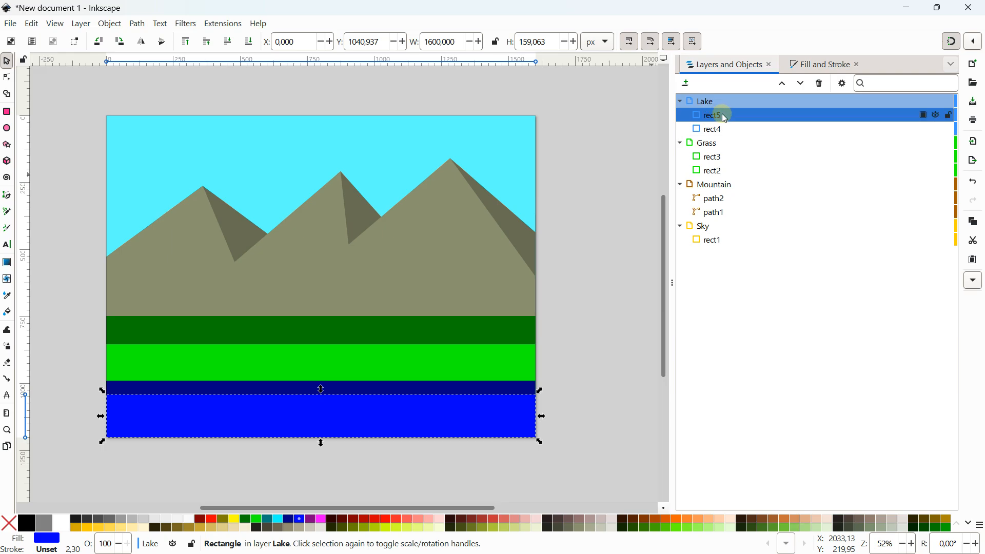
pyautogui.click(614, 126)
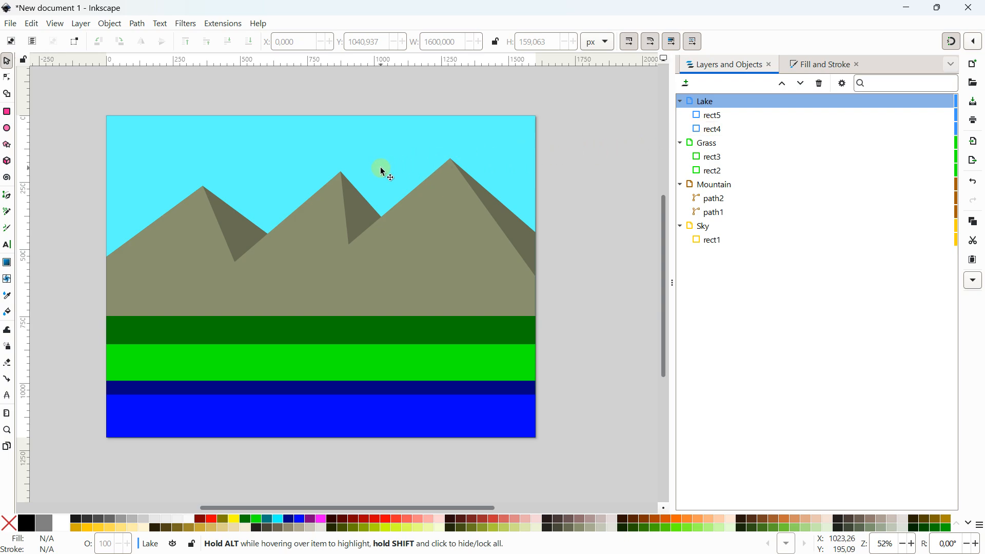
pyautogui.moveTo(382, 170); pyautogui.dragTo(409, 164)
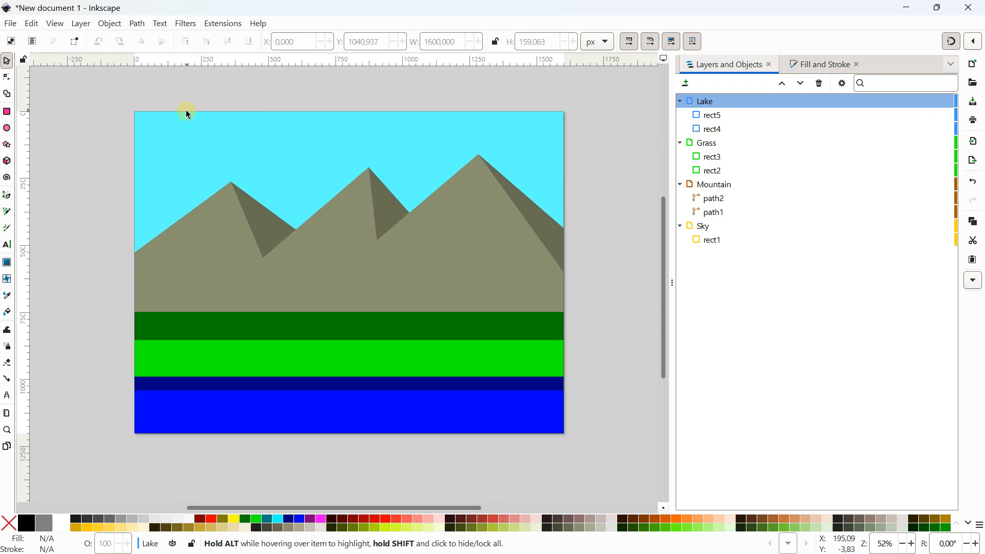
pyautogui.moveTo(186, 110); pyautogui.dragTo(175, 119)
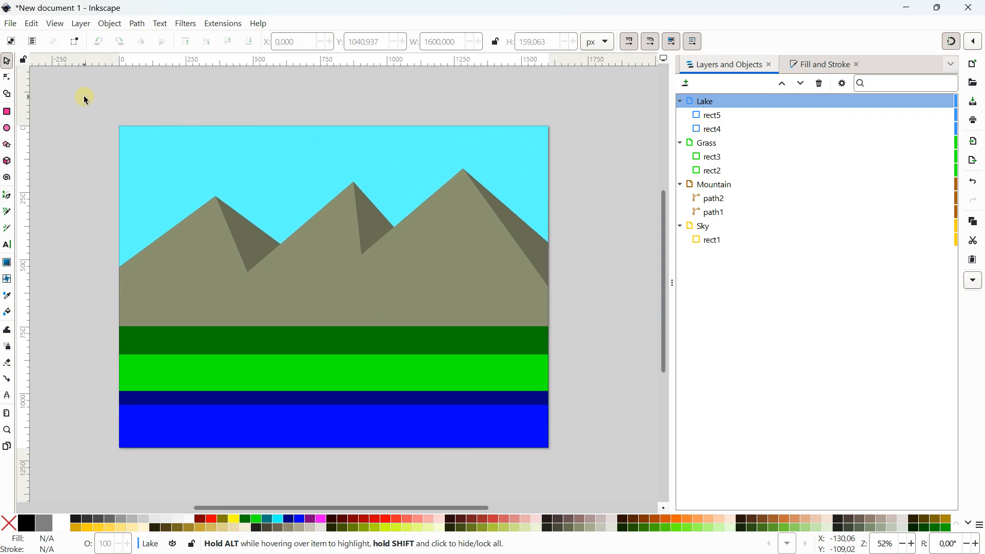